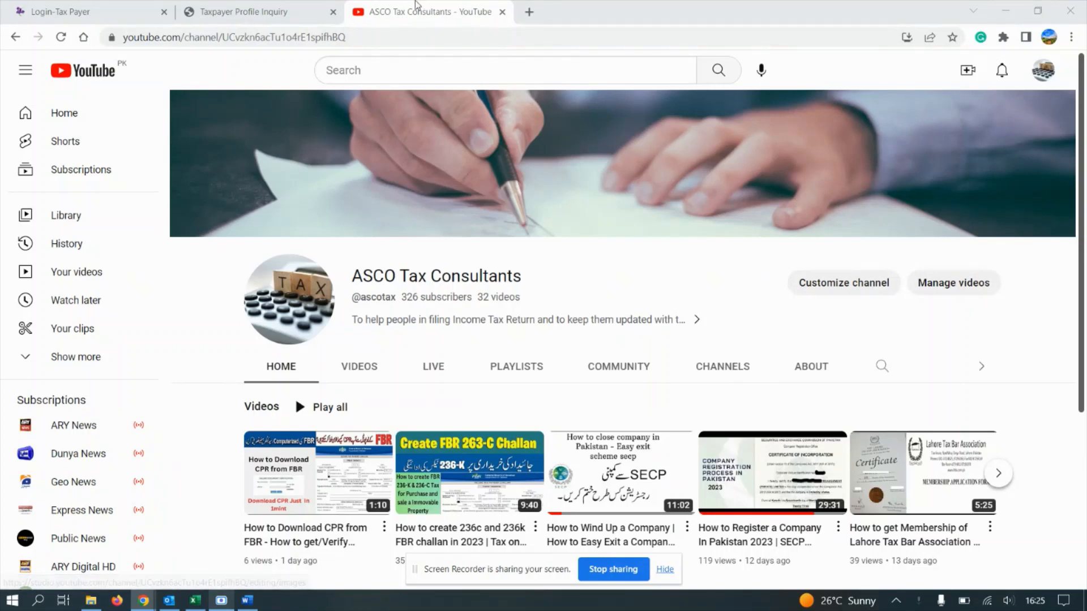
Step: Switch from the YouTube channel to the FBR Taxpayer Profile Inquiry browser tab
{"action": "left_click", "coordinate": [277, 8]}
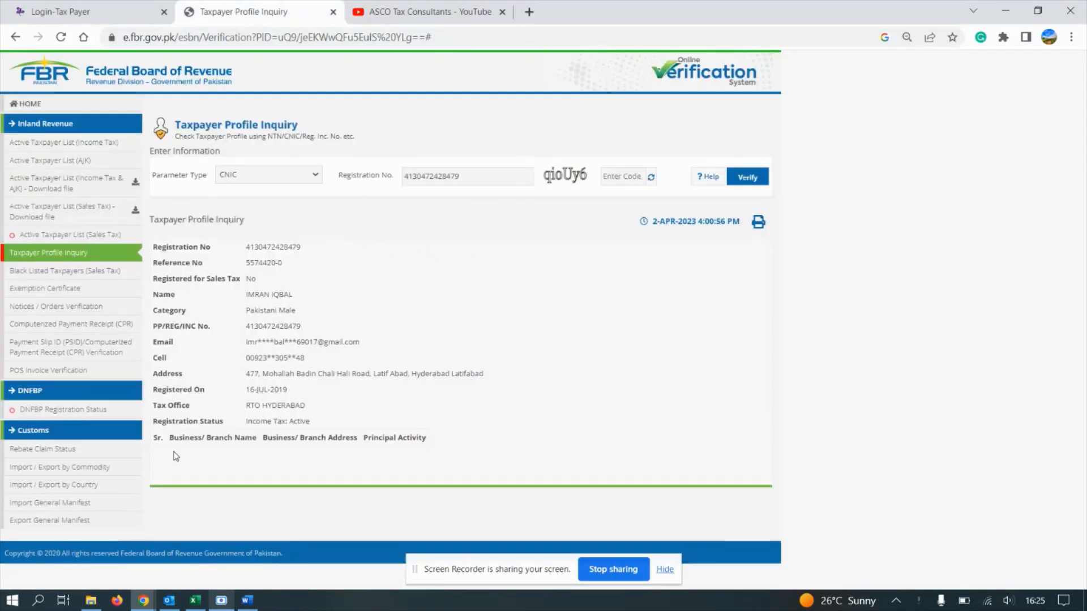
{"action": "left_click_drag", "start_coordinate": [154, 435], "coordinate": [369, 463]}
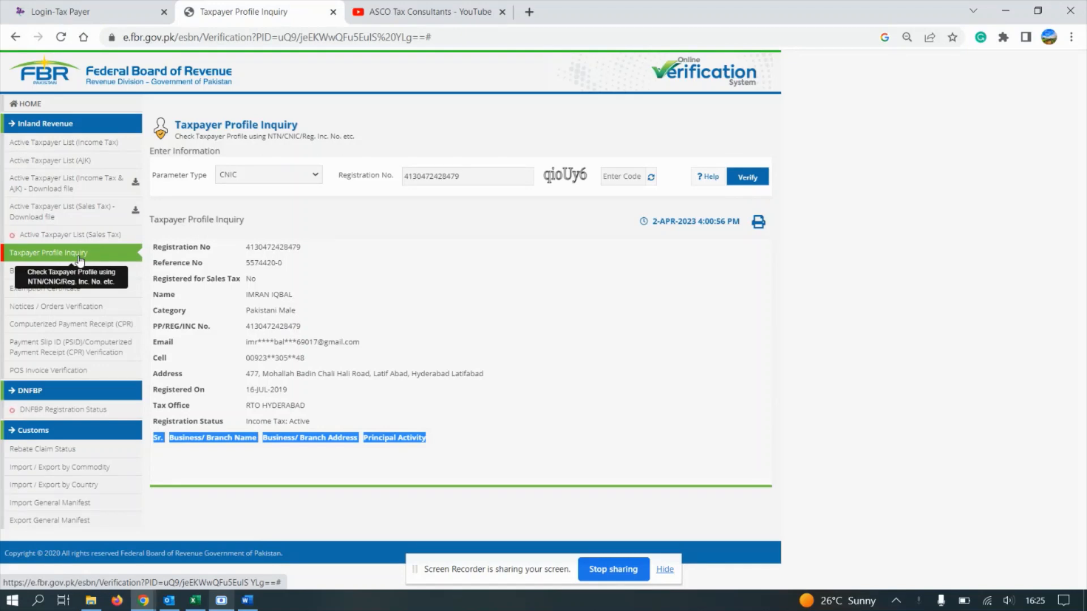
{"action": "left_click", "coordinate": [177, 459]}
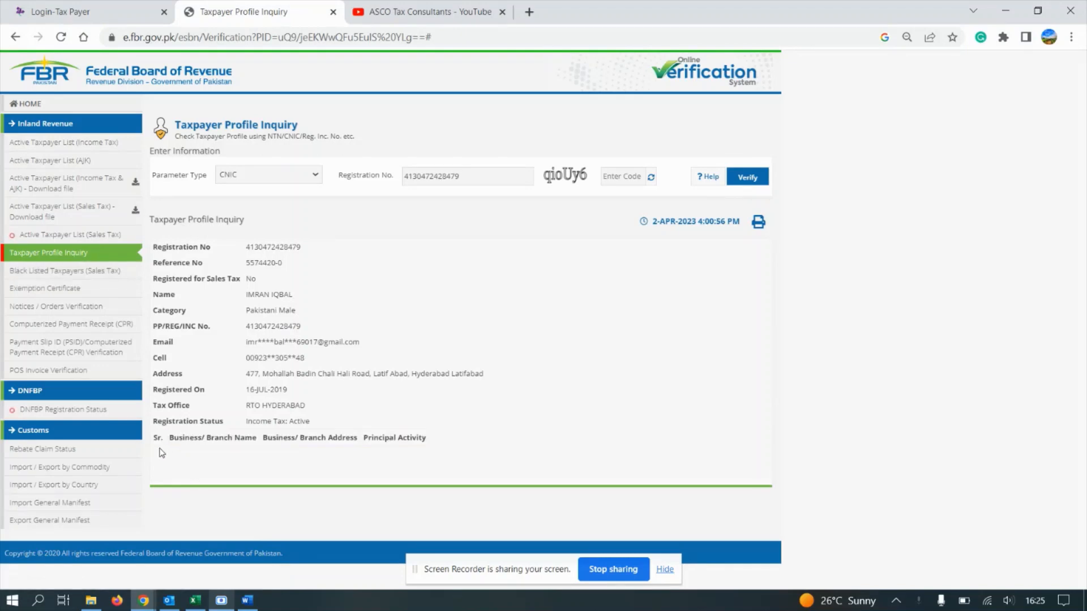
{"action": "left_click_drag", "start_coordinate": [155, 448], "coordinate": [395, 462]}
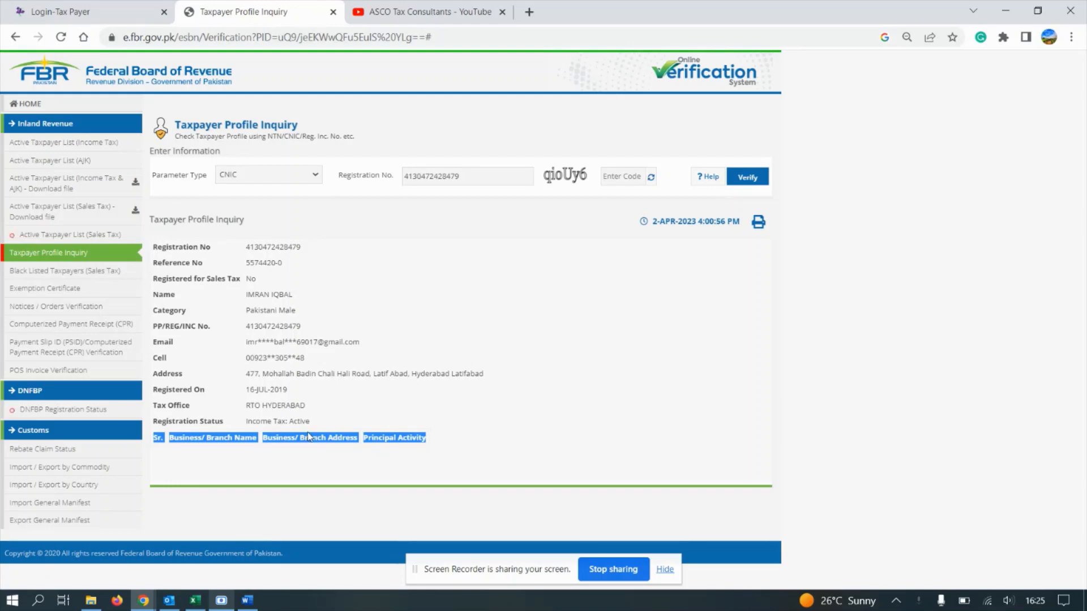
Step: Reload the IRIS login page and log in to the taxpayer account
{"action": "left_click", "coordinate": [76, 7]}
{"action": "left_click", "coordinate": [170, 46]}
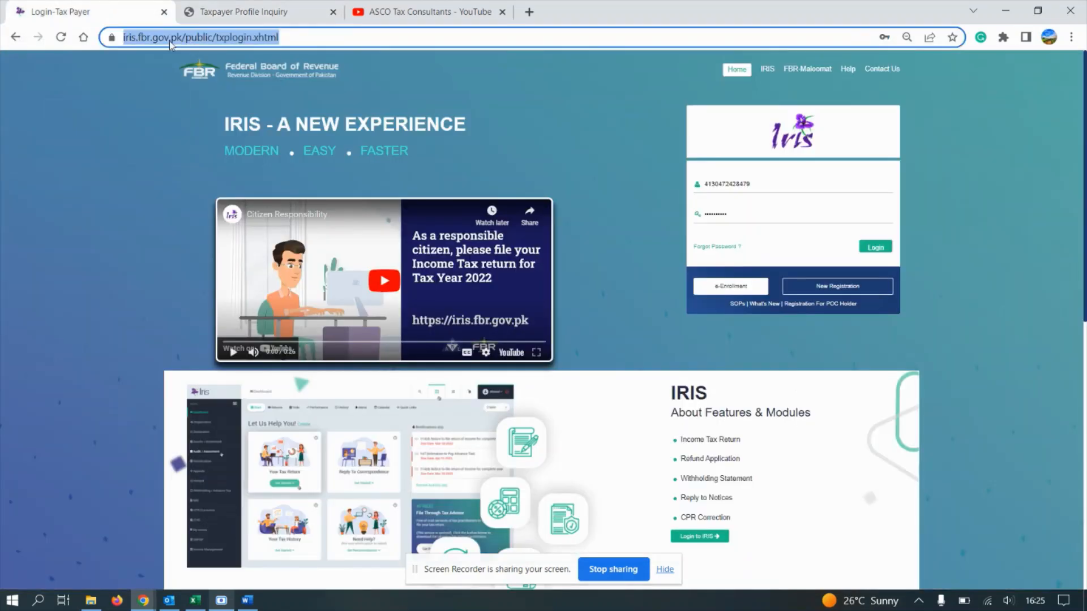
{"action": "key", "text": "Return"}
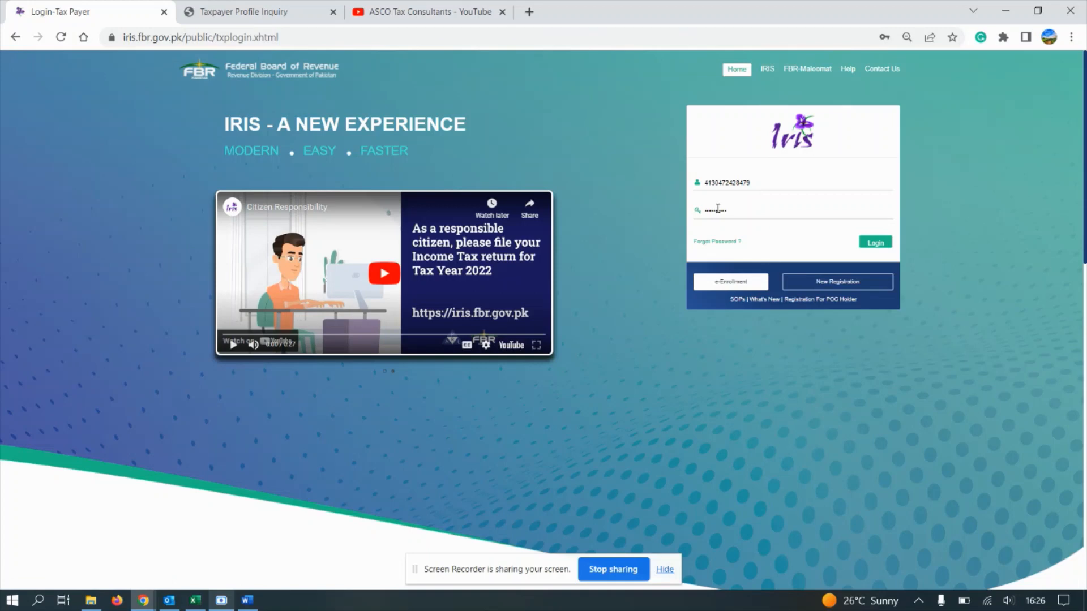
{"action": "left_click", "coordinate": [871, 247]}
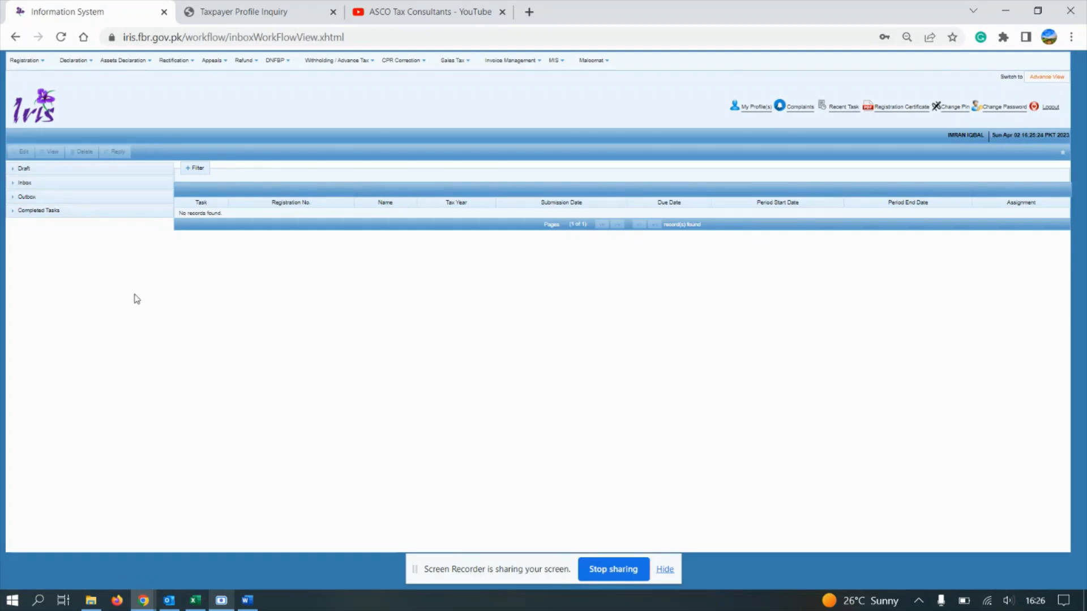
Step: From Registration, start the '181 (Form of Registration filed for modification) (Income Tax)' form
{"action": "left_click", "coordinate": [29, 61]}
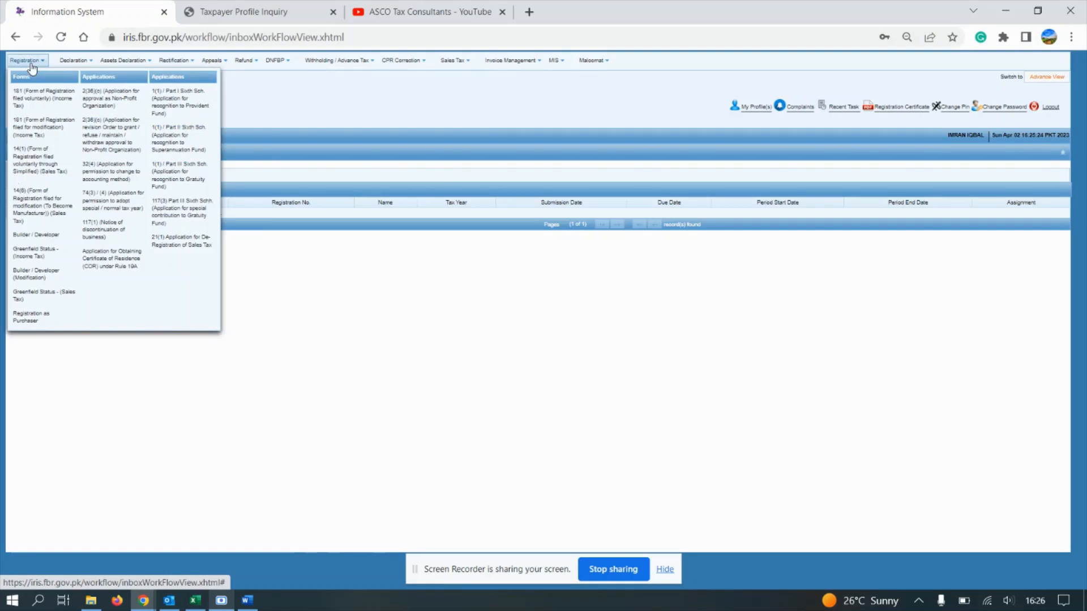
{"action": "left_click", "coordinate": [51, 134]}
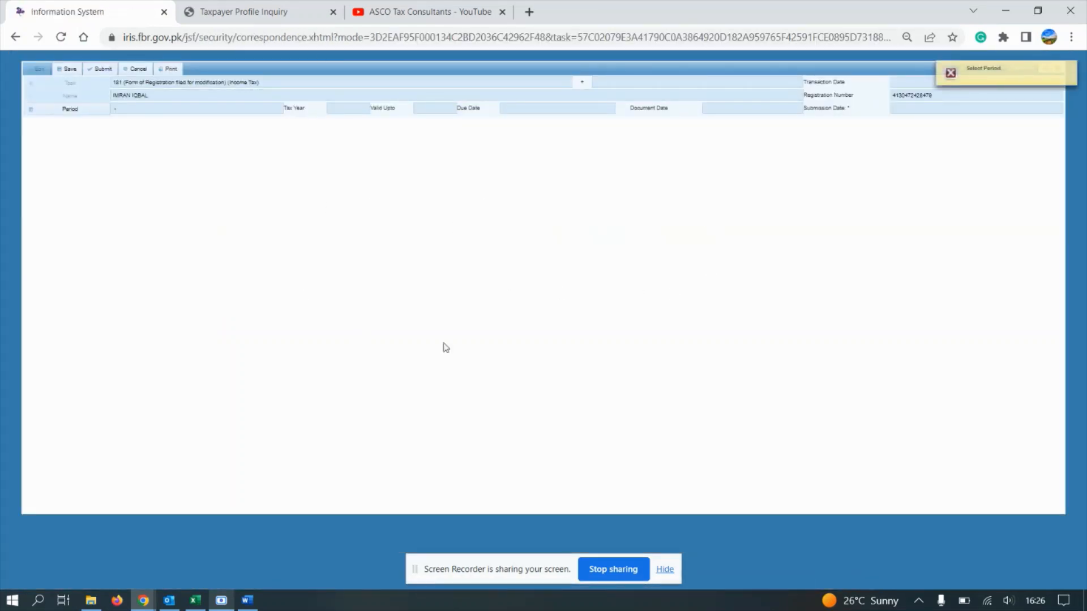
Step: Search tax period 2023 and select the 01-Jul-2022 to 30-Jun-2023 period
{"action": "mouse_move", "coordinate": [992, 80]}
{"action": "left_click", "coordinate": [50, 113]}
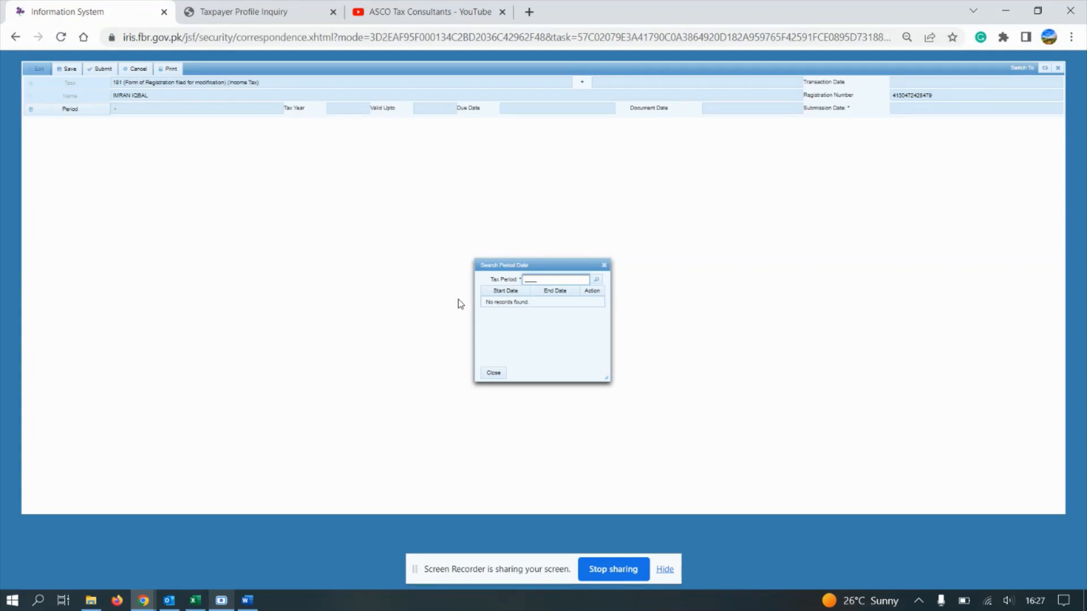
{"action": "type", "text": "2023"}
{"action": "left_click", "coordinate": [597, 281]}
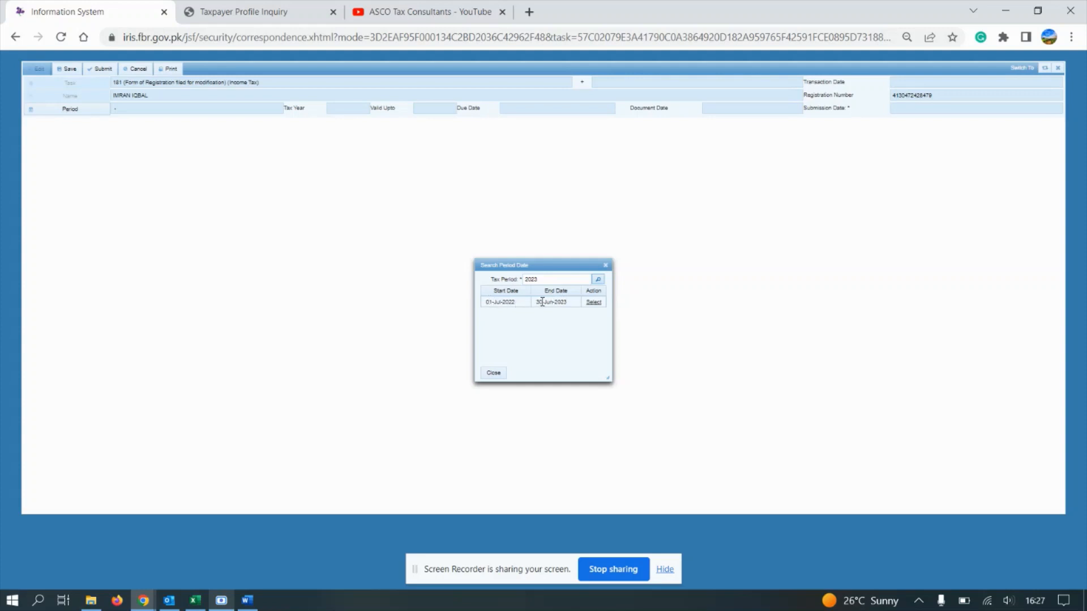
{"action": "left_click", "coordinate": [592, 304]}
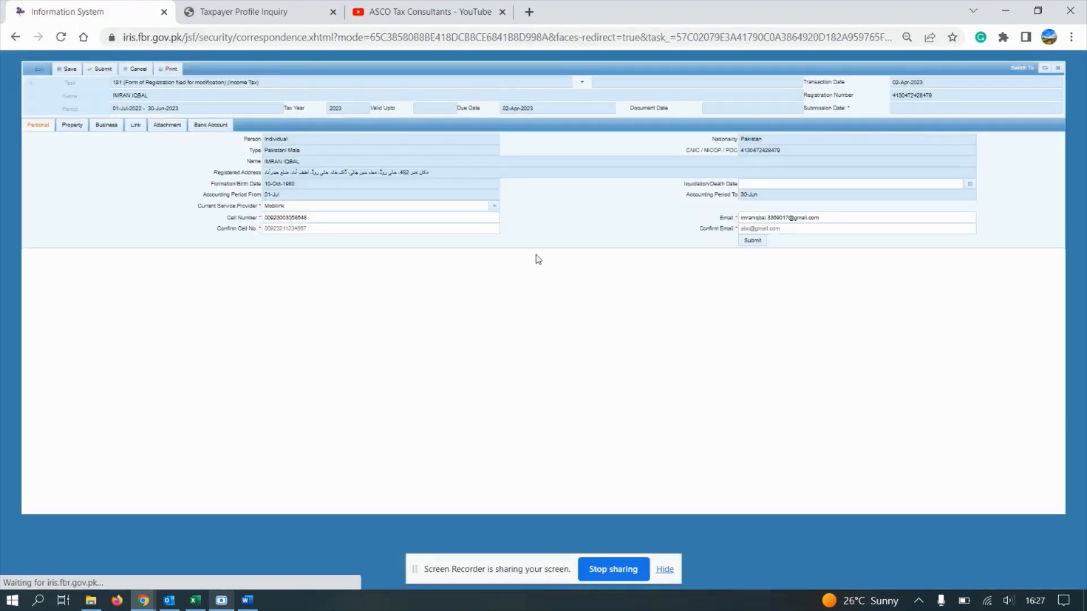
Step: Review the Personal and Property sections, then add a new entry in Businesses
{"action": "left_click", "coordinate": [115, 126]}
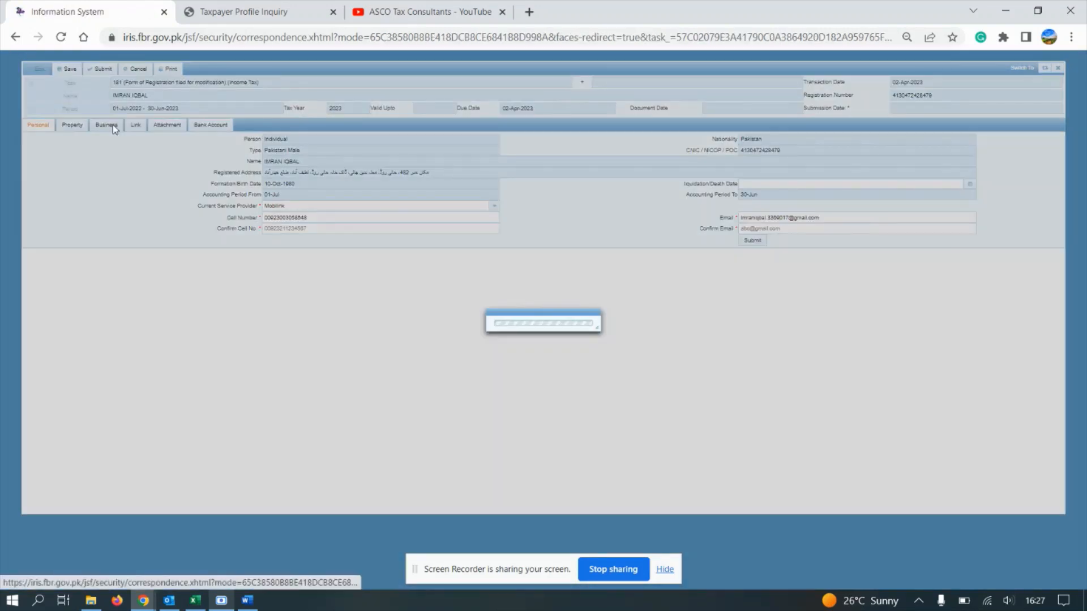
{"action": "left_click", "coordinate": [40, 126]}
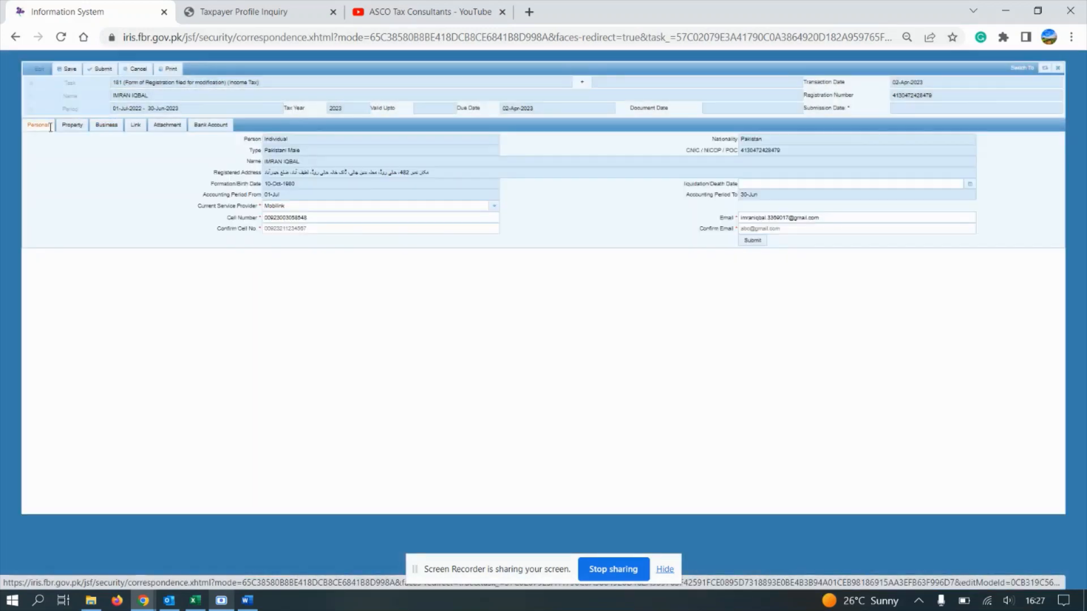
{"action": "left_click", "coordinate": [72, 125]}
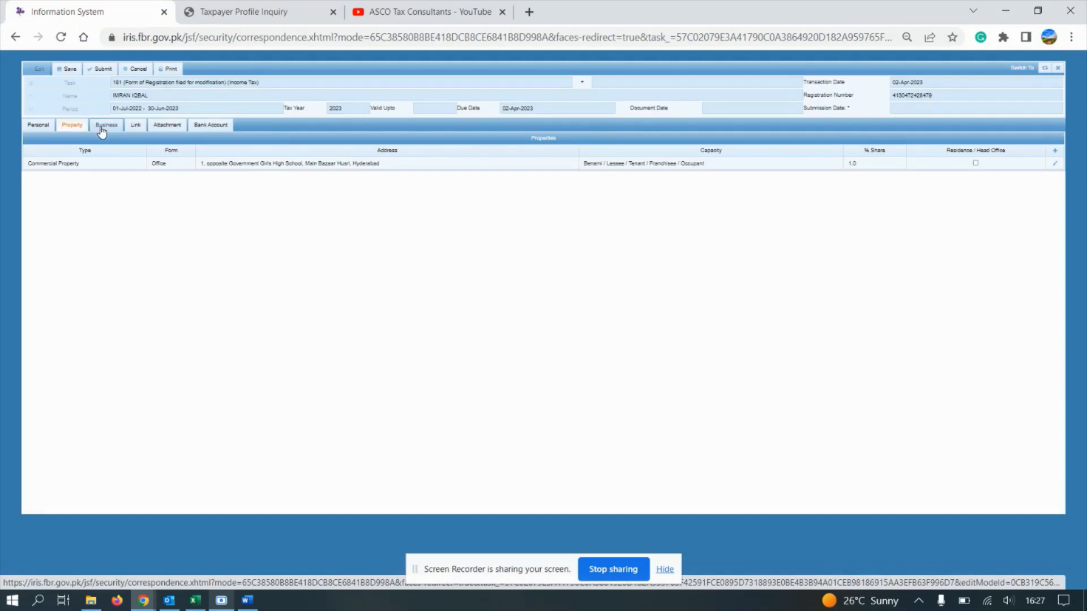
{"action": "left_click", "coordinate": [102, 128]}
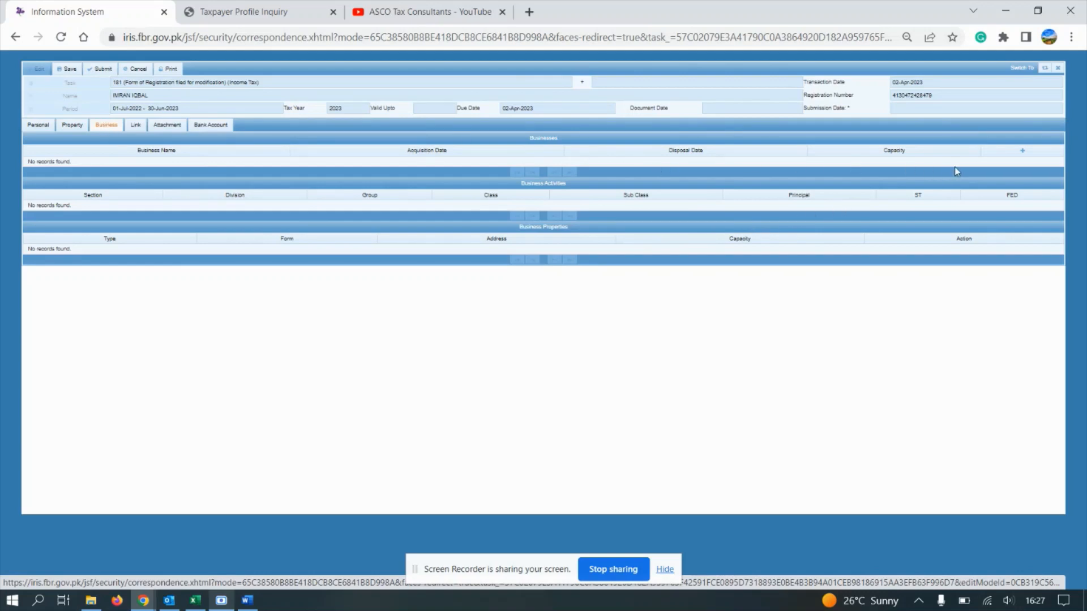
{"action": "left_click", "coordinate": [1021, 153]}
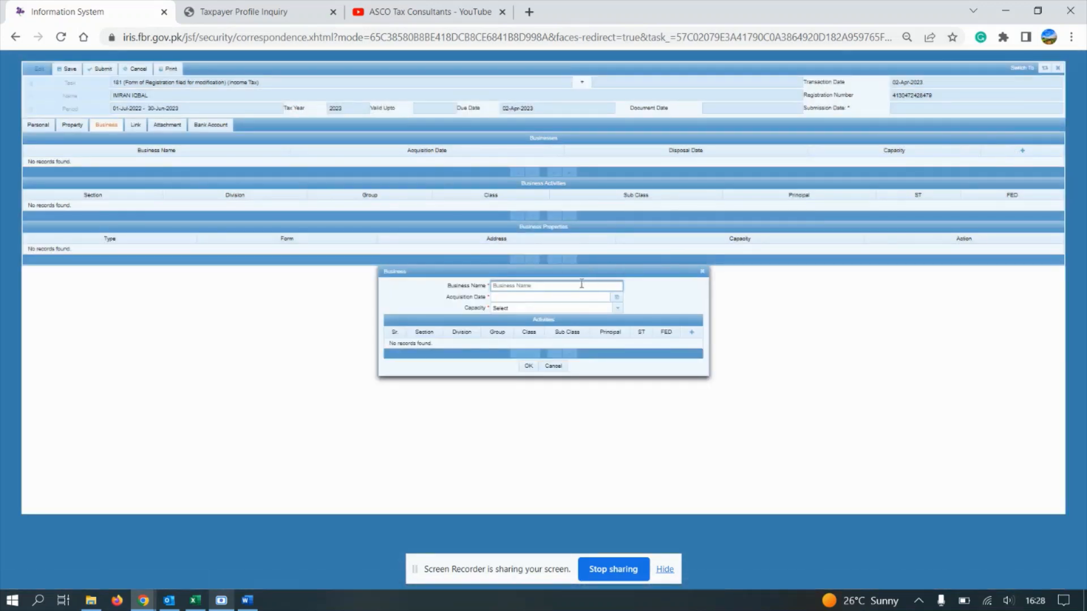
Step: Enter business Softax Consultants, acquired 1 Apr 2023 as Owner, and start a new activity
{"action": "left_click", "coordinate": [564, 288]}
{"action": "type", "text": "Boftaz"}
{"action": "type", "text": "x"}
{"action": "type", "text": " Consu"}
{"action": "type", "text": "ltan"}
{"action": "type", "text": "t"}
{"action": "type", "text": "s"}
{"action": "left_click", "coordinate": [616, 300]}
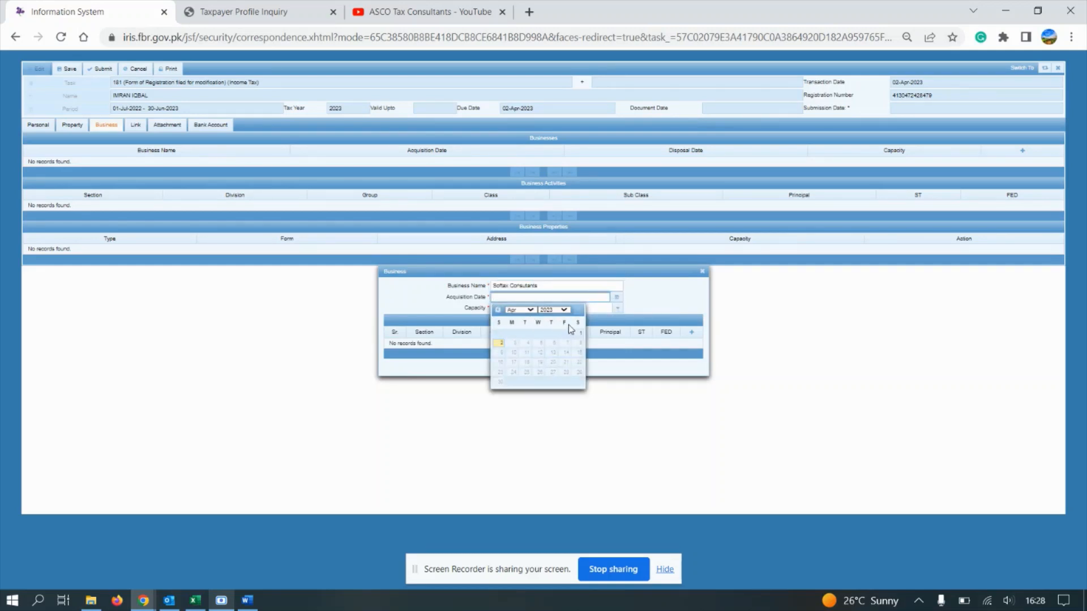
{"action": "left_click", "coordinate": [574, 336]}
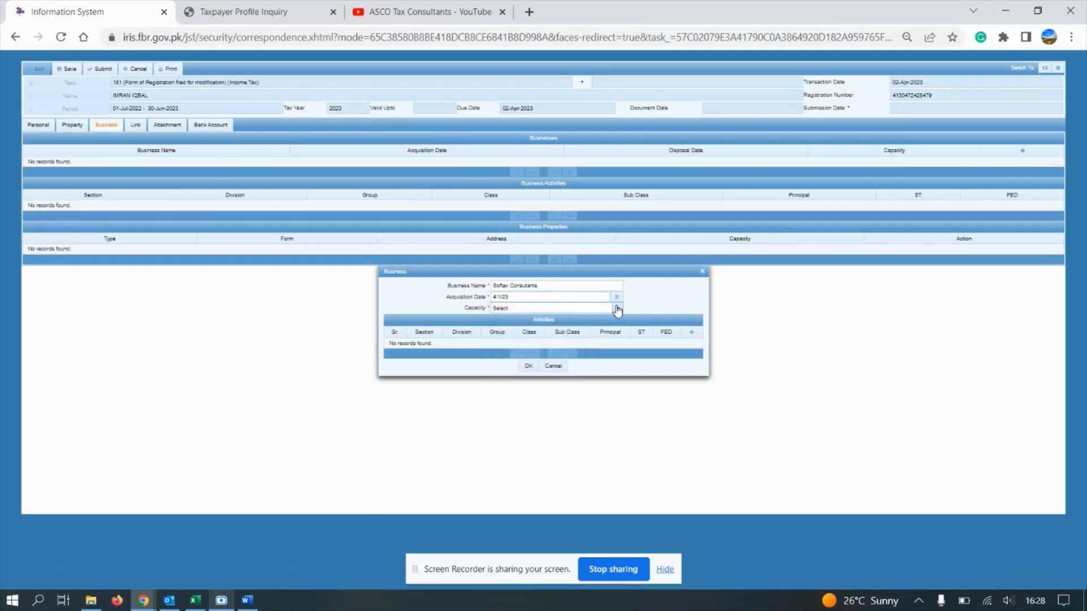
{"action": "left_click", "coordinate": [616, 310]}
{"action": "left_click", "coordinate": [546, 345]}
{"action": "double_click", "coordinate": [478, 286]}
{"action": "left_click", "coordinate": [692, 335]}
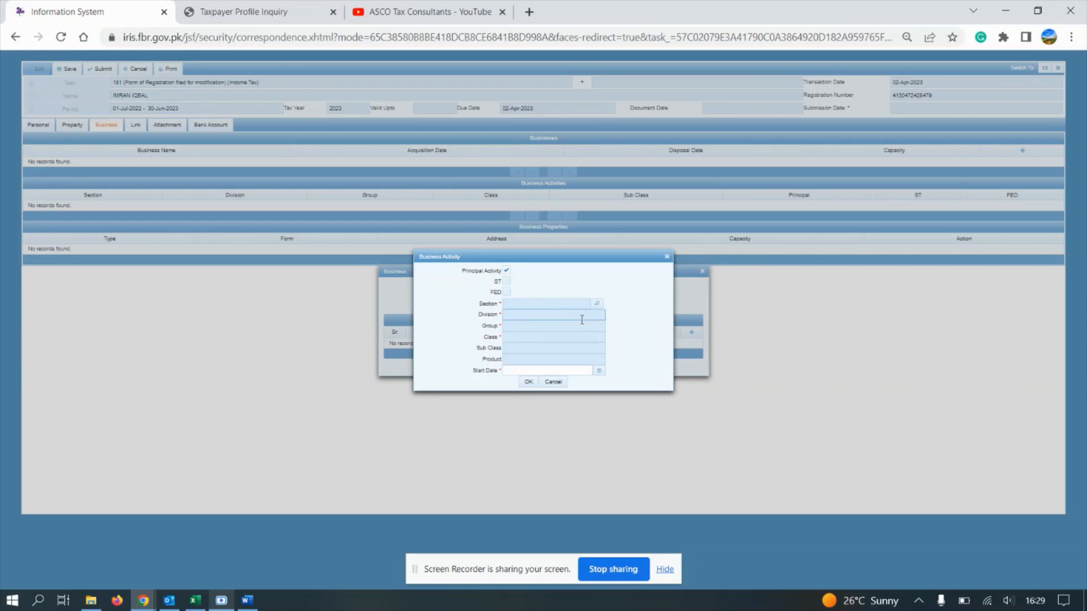
Step: Search the business activity list for software, trade and spare parts activities
{"action": "left_click", "coordinate": [597, 304]}
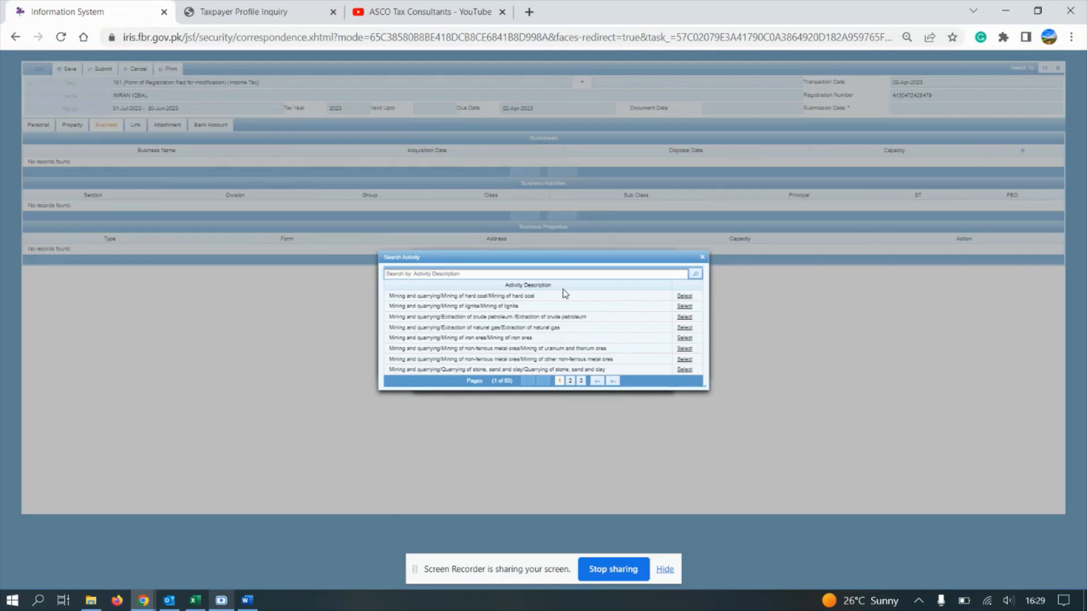
{"action": "type", "text": "IT"}
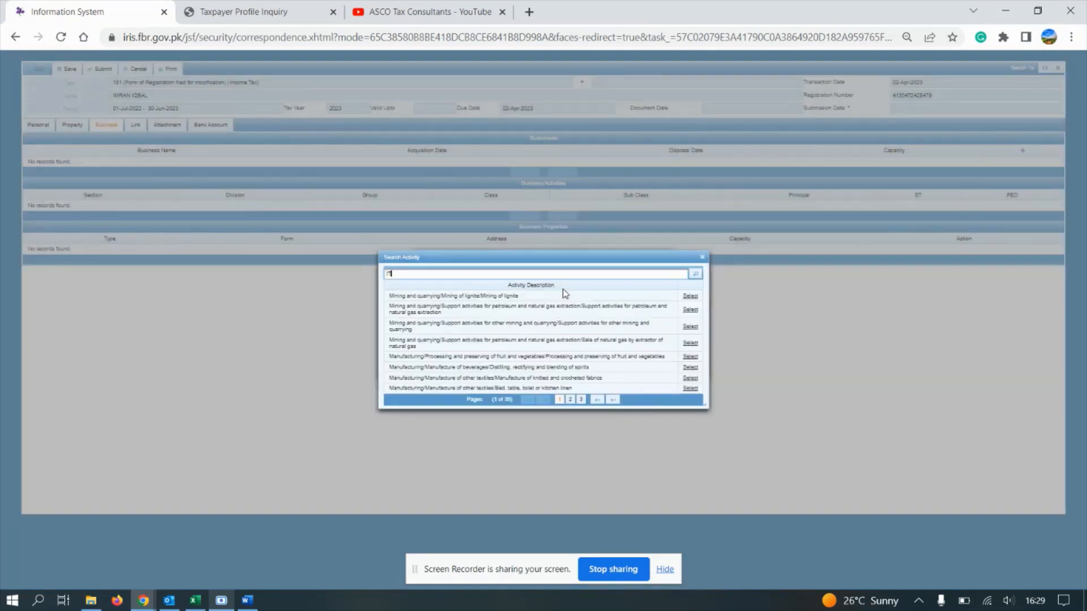
{"action": "key", "text": "BackSpace"}
{"action": "key", "text": "BackSpace"}
{"action": "type", "text": "so"}
{"action": "key", "text": "BackSpace"}
{"action": "key", "text": "BackSpace"}
{"action": "type", "text": "Softwa"}
{"action": "key", "text": "BackSpace"}
{"action": "type", "text": "tware"}
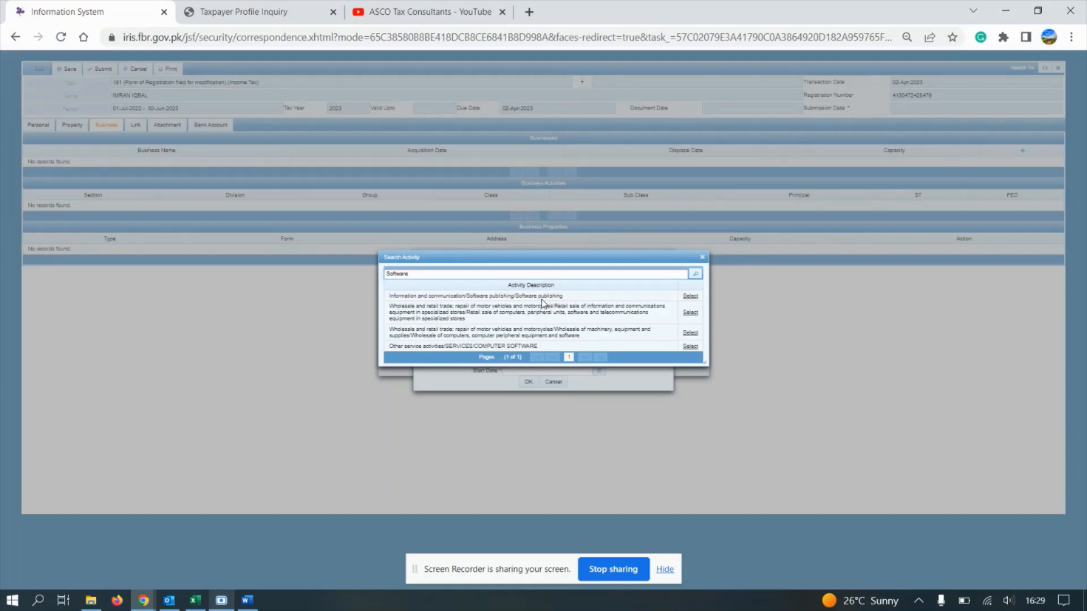
{"action": "double_click", "coordinate": [499, 345]}
{"action": "triple_click", "coordinate": [499, 345]}
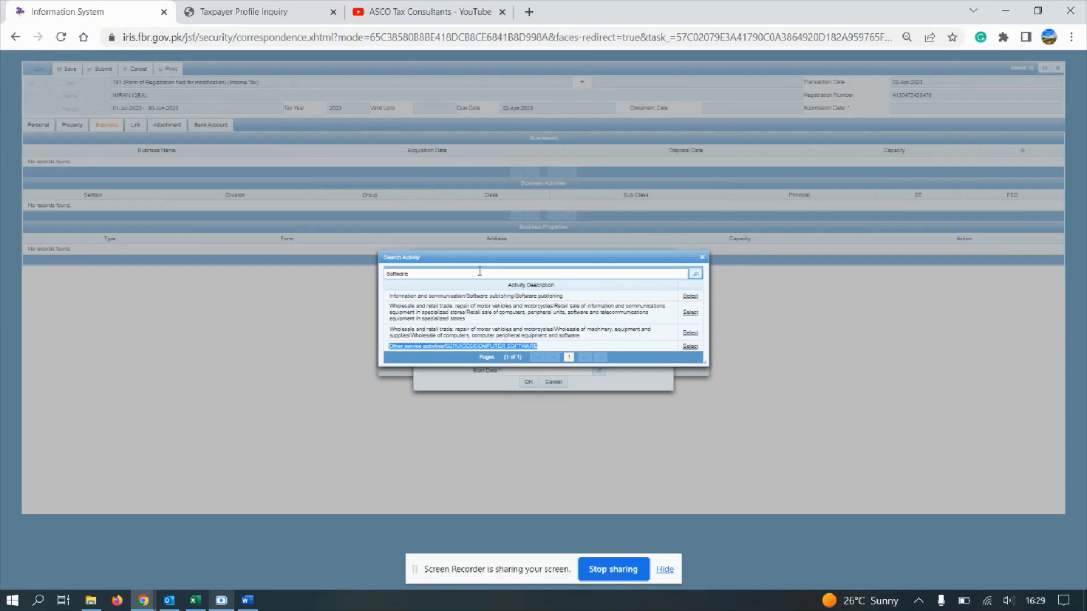
{"action": "left_click_drag", "start_coordinate": [416, 273], "coordinate": [355, 270]}
{"action": "type", "text": "trad"}
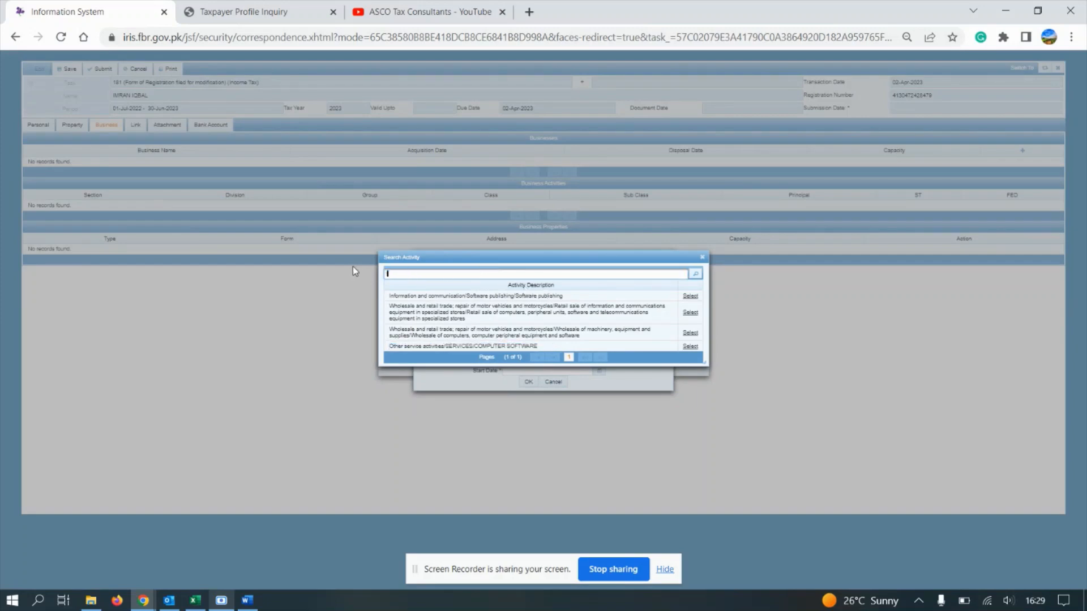
{"action": "key", "text": "BackSpace"}
{"action": "key", "text": "BackSpace"}
{"action": "key", "text": "BackSpace"}
{"action": "type", "text": "rice"}
{"action": "key", "text": "BackSpace"}
{"action": "key", "text": "BackSpace"}
{"action": "key", "text": "BackSpace"}
{"action": "key", "text": "BackSpace"}
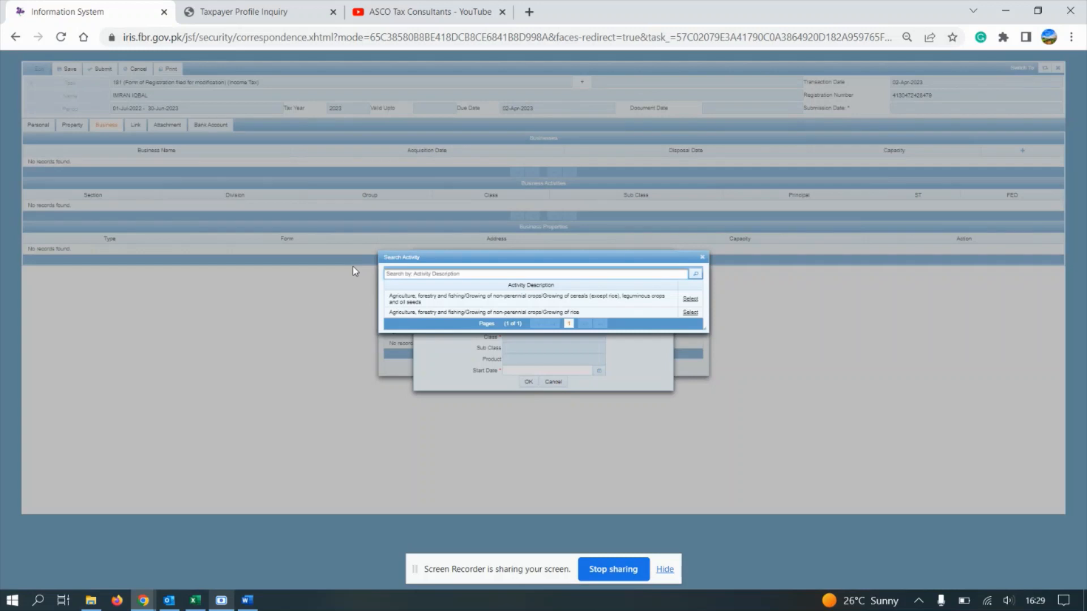
{"action": "type", "text": "trad"}
{"action": "type", "text": "e"}
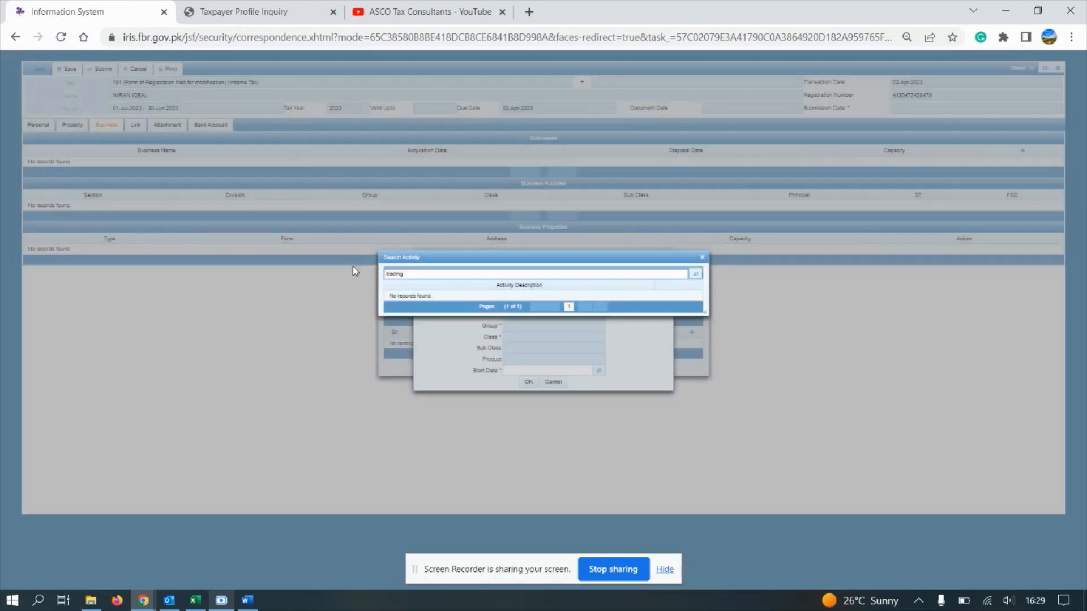
{"action": "key", "text": "BackSpace"}
{"action": "key", "text": "BackSpace"}
{"action": "key", "text": "BackSpace"}
{"action": "key", "text": "BackSpace"}
{"action": "key", "text": "BackSpace"}
{"action": "type", "text": "spare pa"}
{"action": "key", "text": "BackSpace"}
{"action": "key", "text": "BackSpace"}
{"action": "key", "text": "BackSpace"}
{"action": "key", "text": "BackSpace"}
{"action": "key", "text": "BackSpace"}
{"action": "key", "text": "BackSpace"}
{"action": "key", "text": "BackSpace"}
{"action": "key", "text": "BackSpace"}
{"action": "type", "text": "tra"}
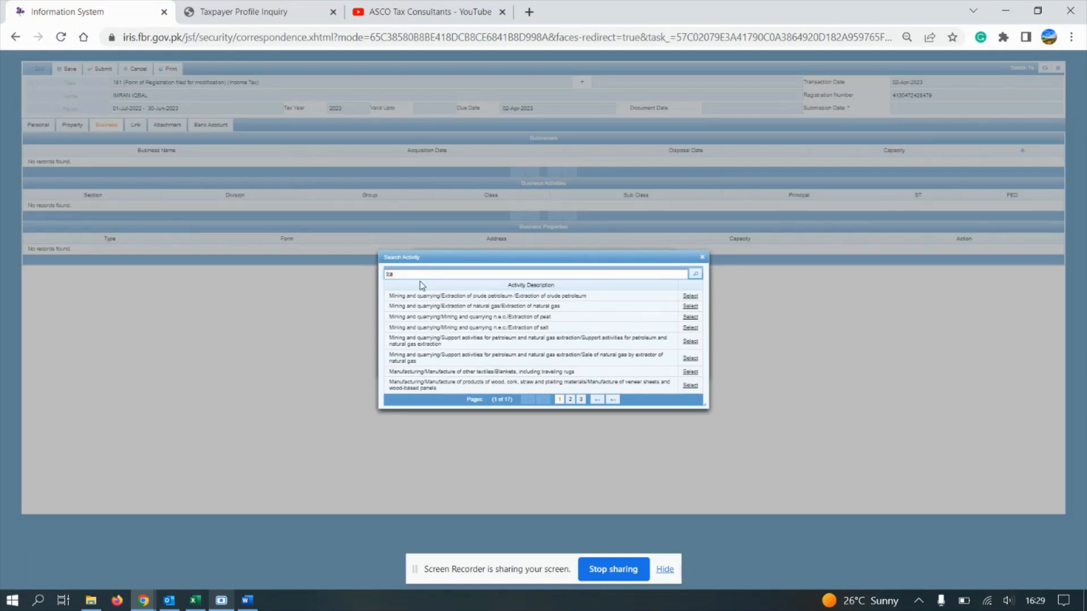
{"action": "key", "text": "BackSpace"}
{"action": "key", "text": "BackSpace"}
{"action": "key", "text": "BackSpace"}
{"action": "left_click", "coordinate": [694, 276]}
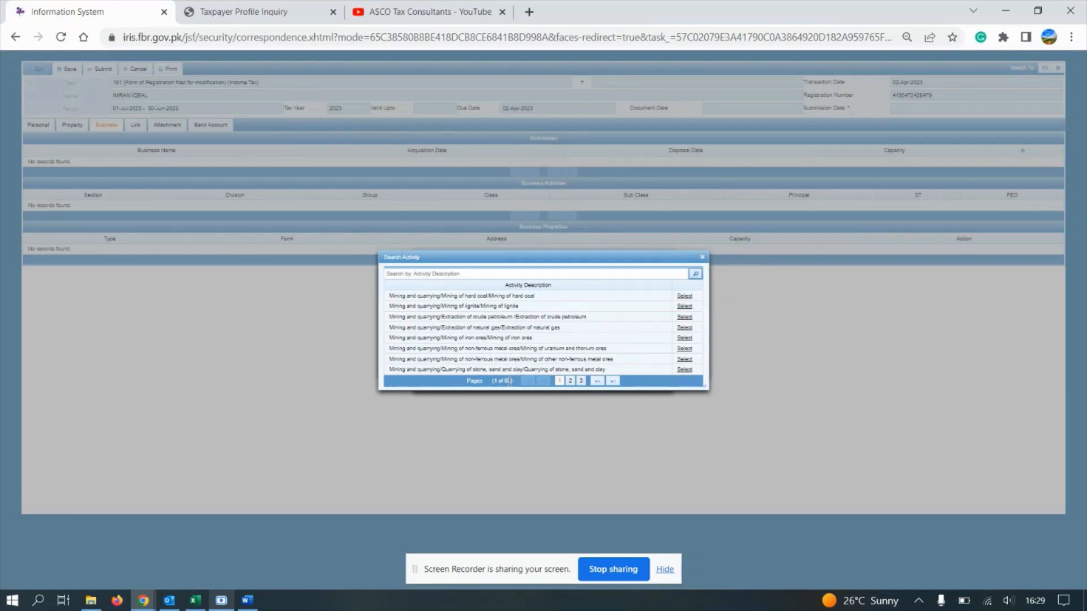
Step: Search software activities and choose the COMPUTER SOFTWARE service activity
{"action": "left_click", "coordinate": [456, 274]}
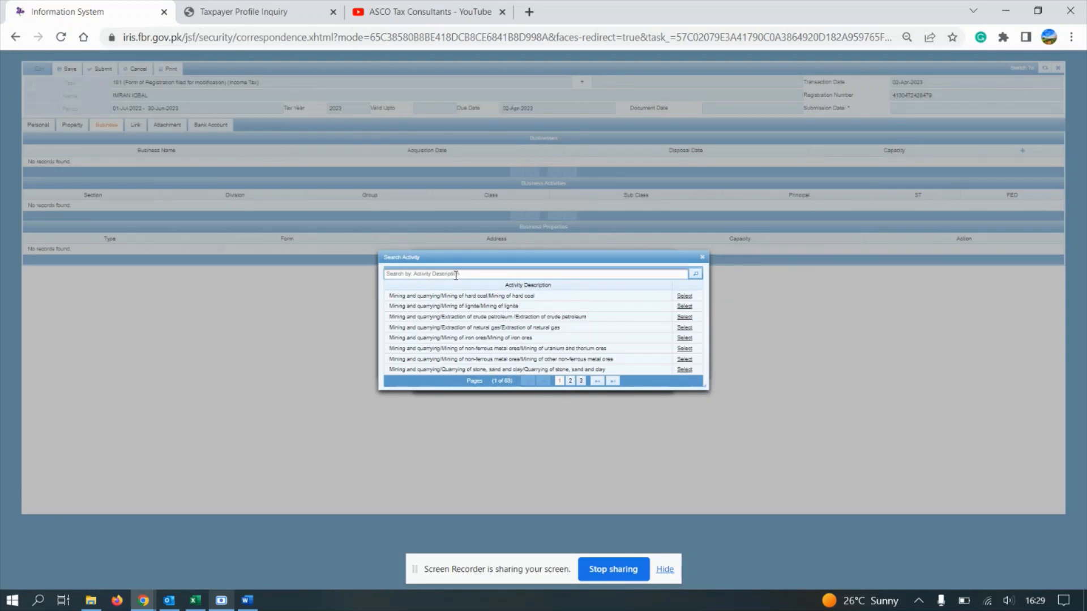
{"action": "type", "text": "seftware"}
{"action": "left_click", "coordinate": [695, 273]}
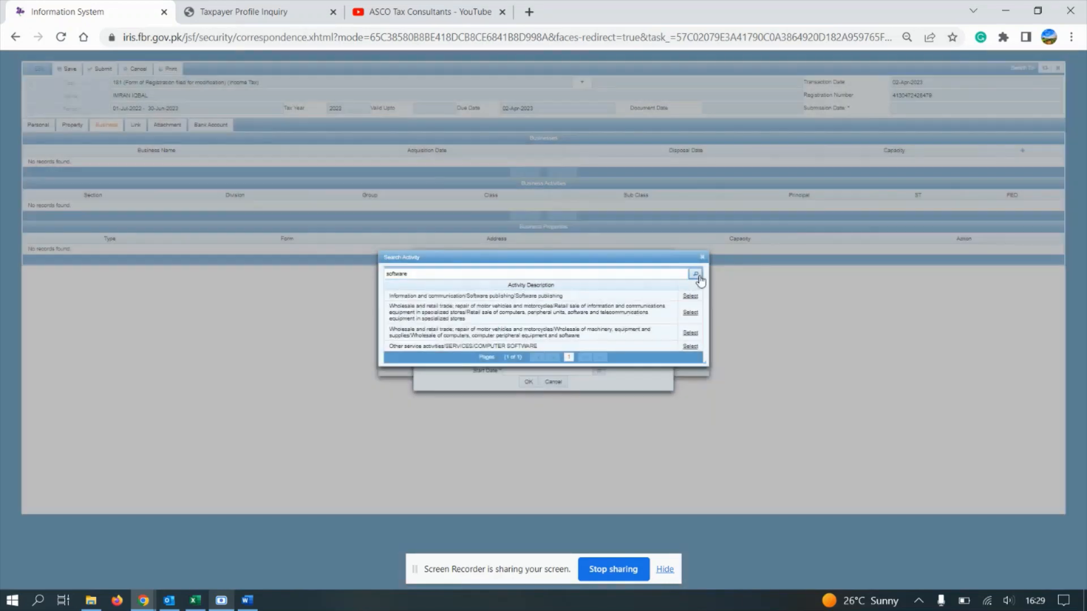
{"action": "triple_click", "coordinate": [456, 346]}
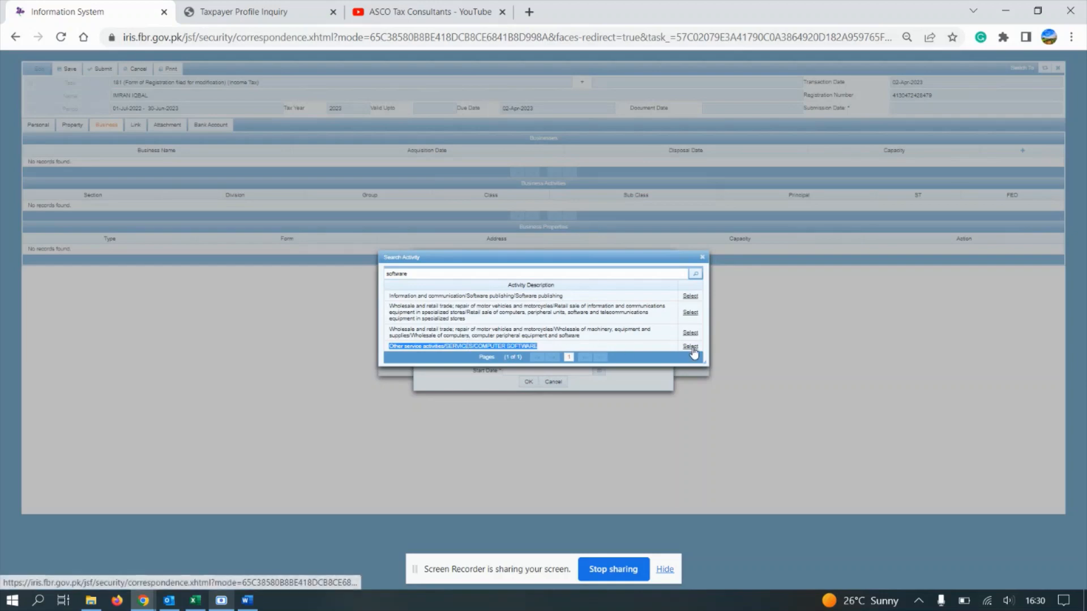
{"action": "left_click", "coordinate": [691, 347]}
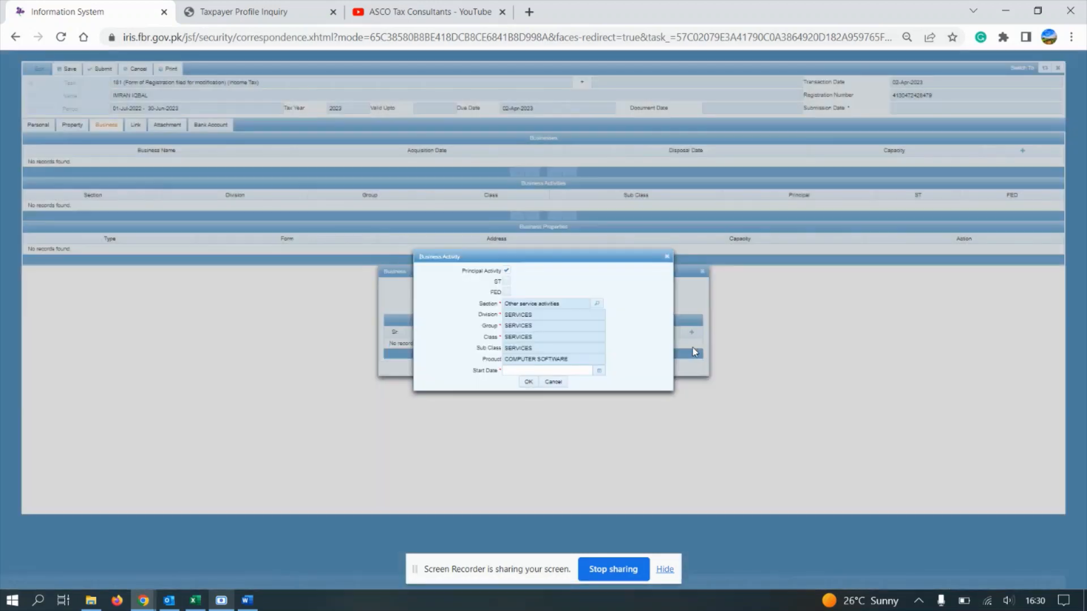
Step: Give the activity start date 1 Apr 2023, mark it principal, and save the business
{"action": "left_click", "coordinate": [599, 371]}
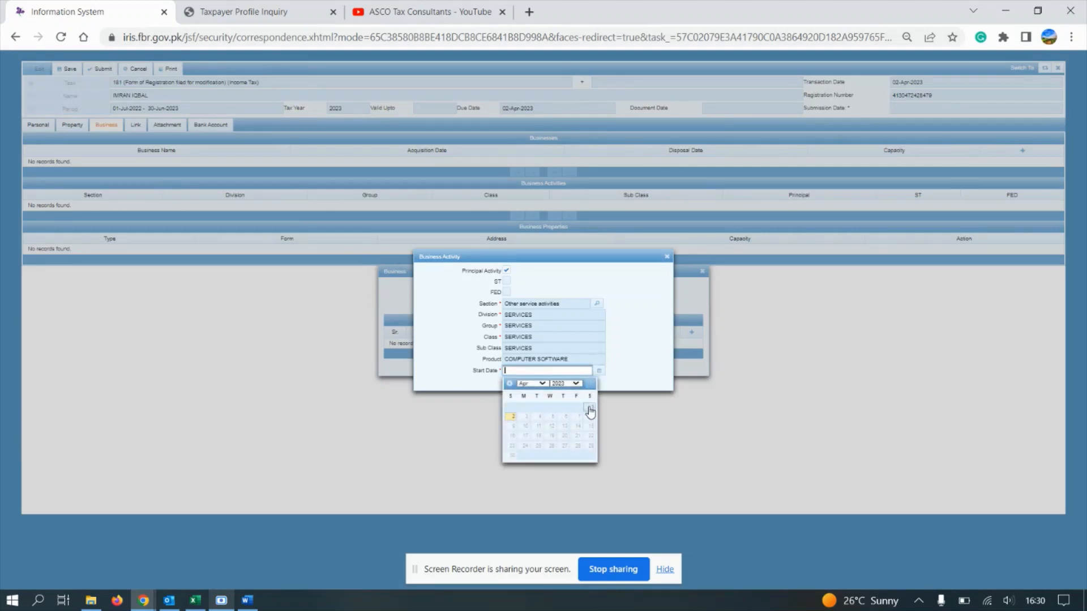
{"action": "left_click", "coordinate": [591, 407]}
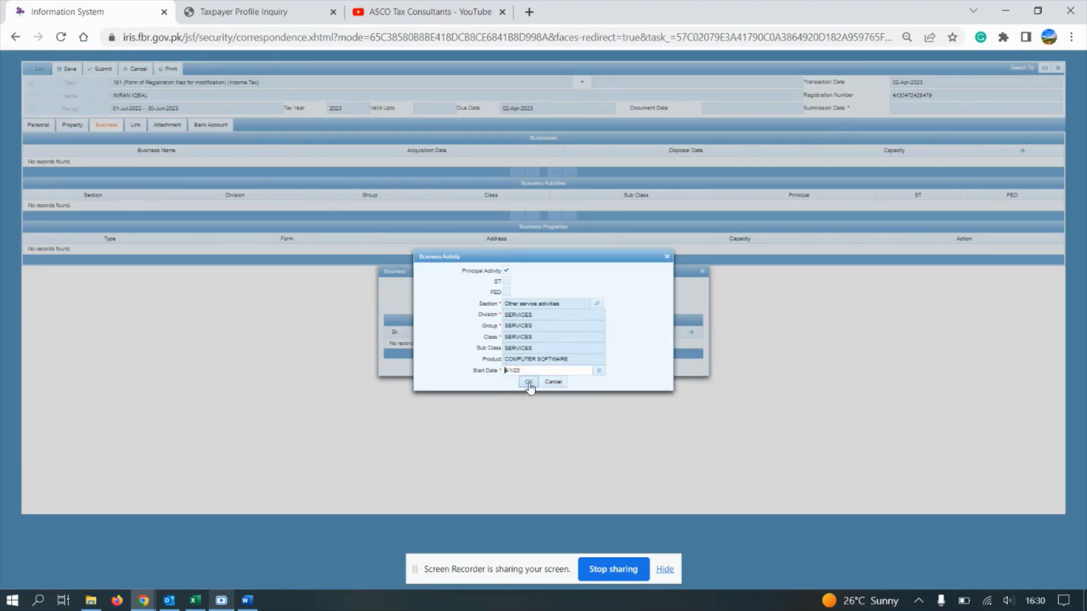
{"action": "left_click", "coordinate": [528, 382]}
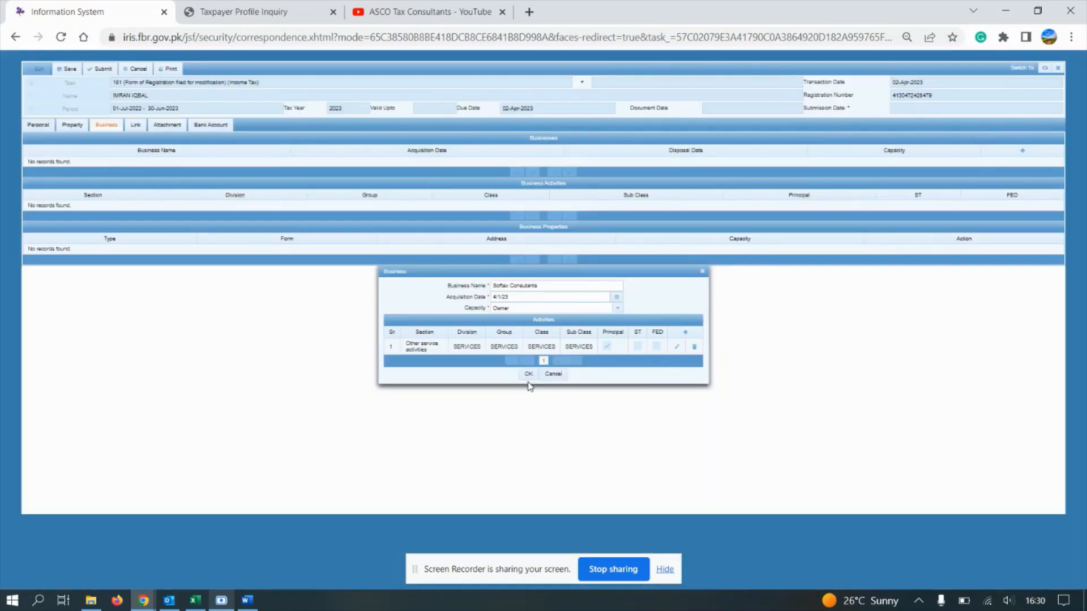
{"action": "left_click", "coordinate": [676, 346]}
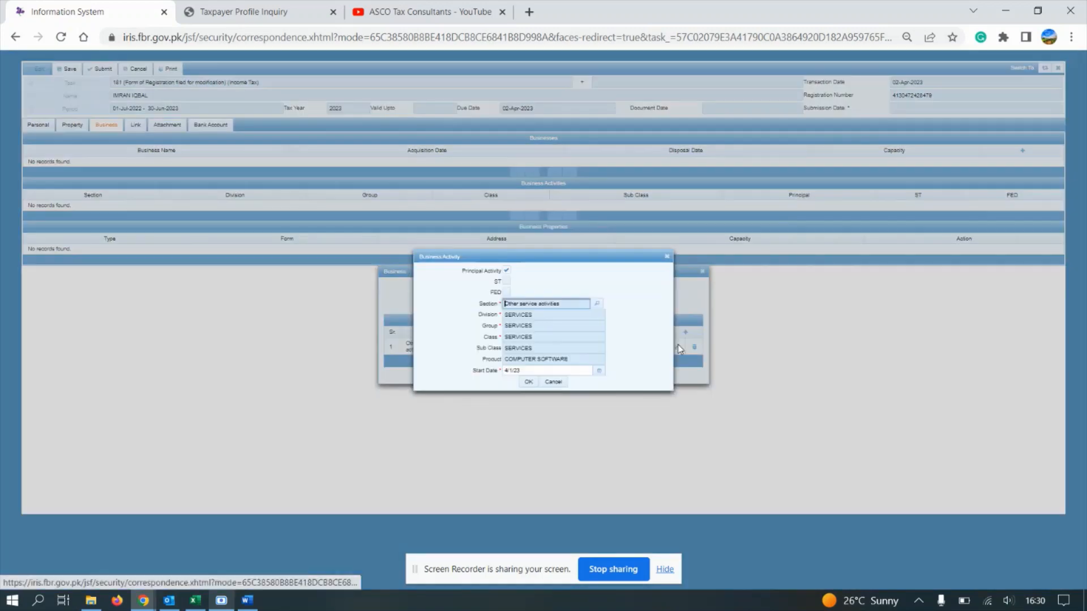
{"action": "left_click", "coordinate": [507, 272]}
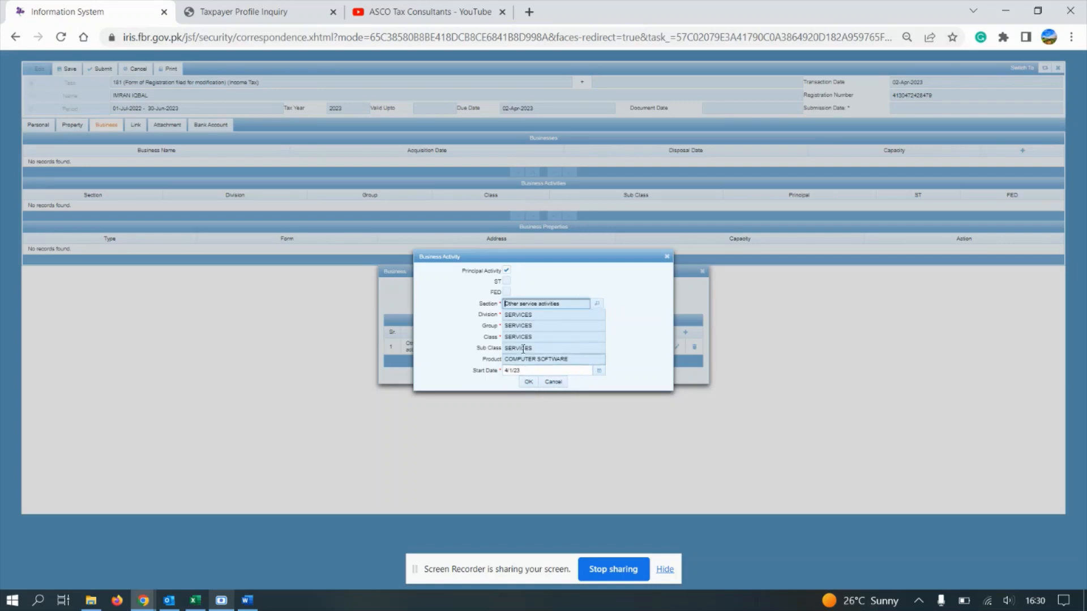
{"action": "left_click", "coordinate": [529, 383]}
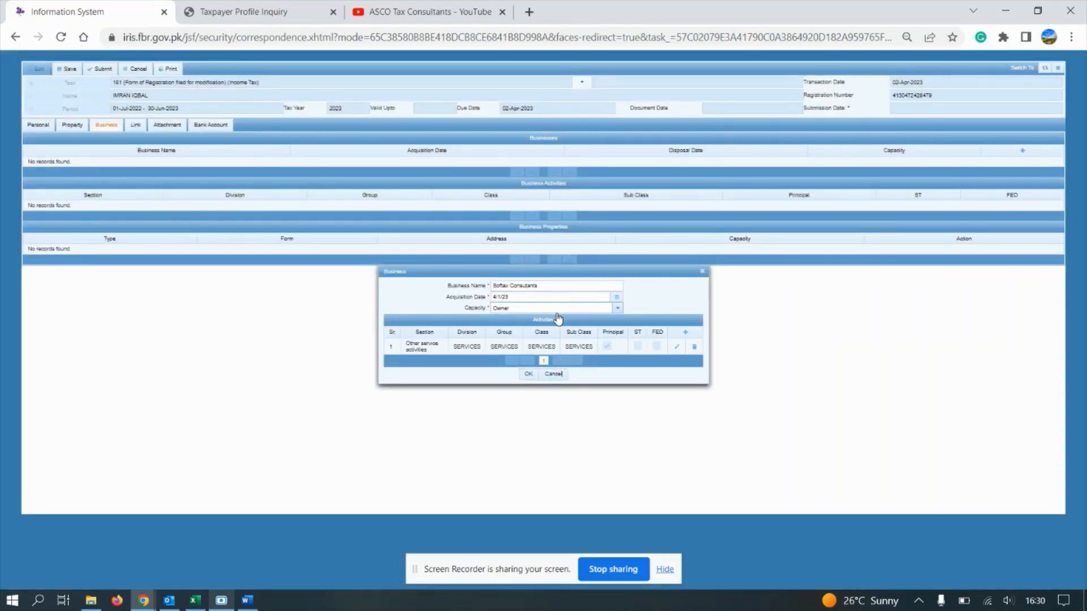
{"action": "left_click", "coordinate": [528, 374]}
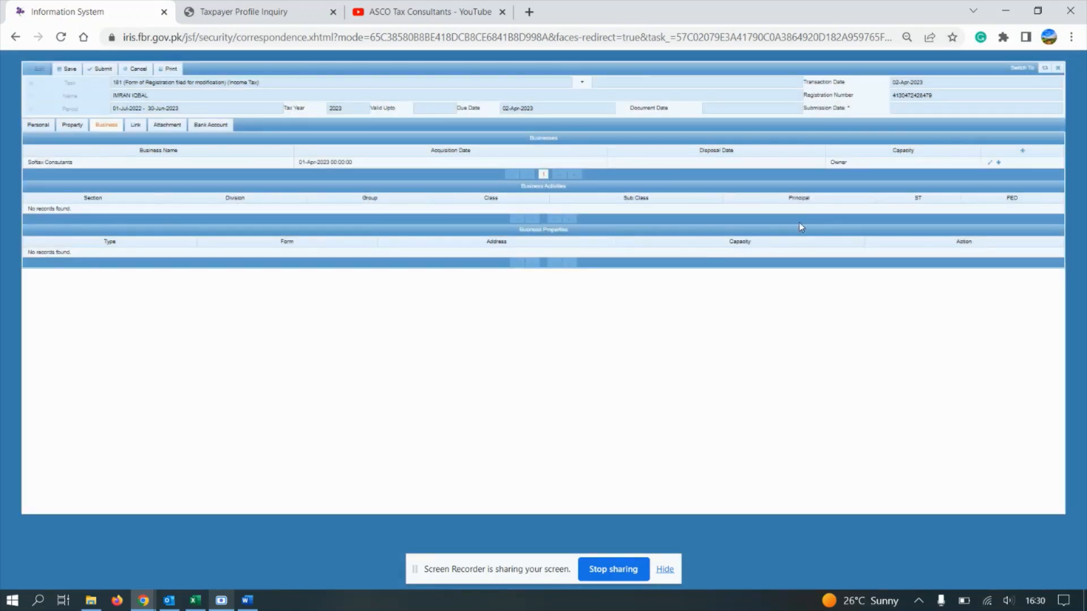
Step: Start a new business property of type Commercial Property
{"action": "left_click", "coordinate": [999, 164]}
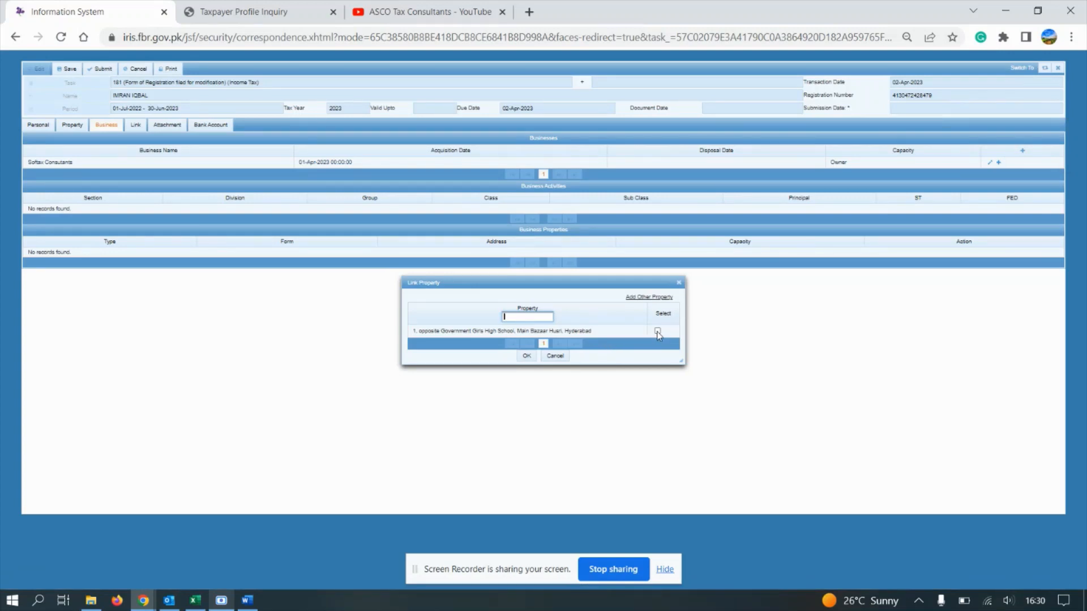
{"action": "left_click", "coordinate": [648, 298]}
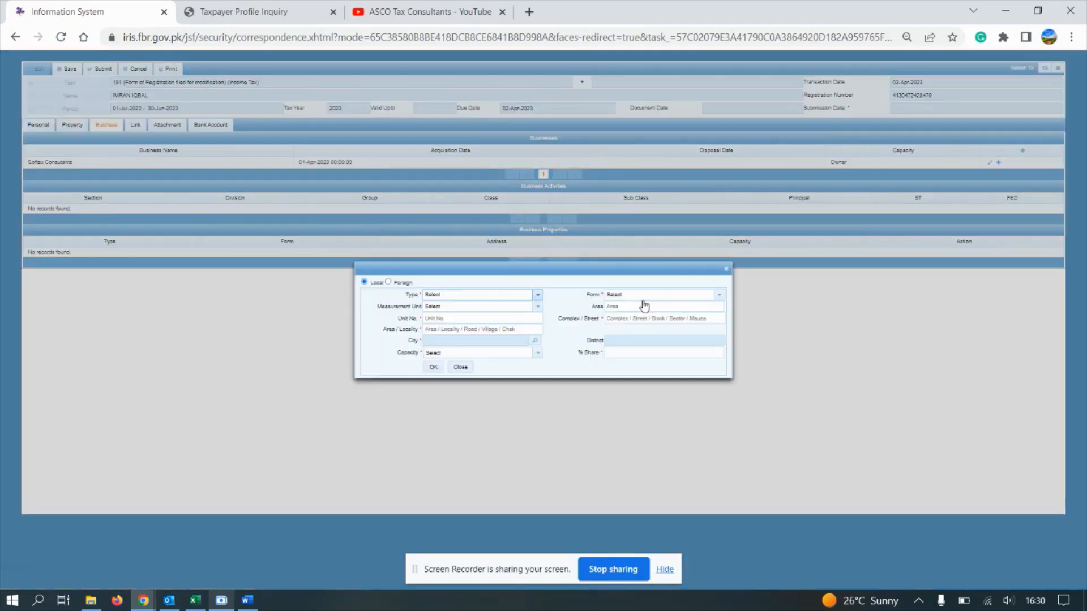
{"action": "left_click", "coordinate": [726, 268]}
{"action": "left_click", "coordinate": [673, 298]}
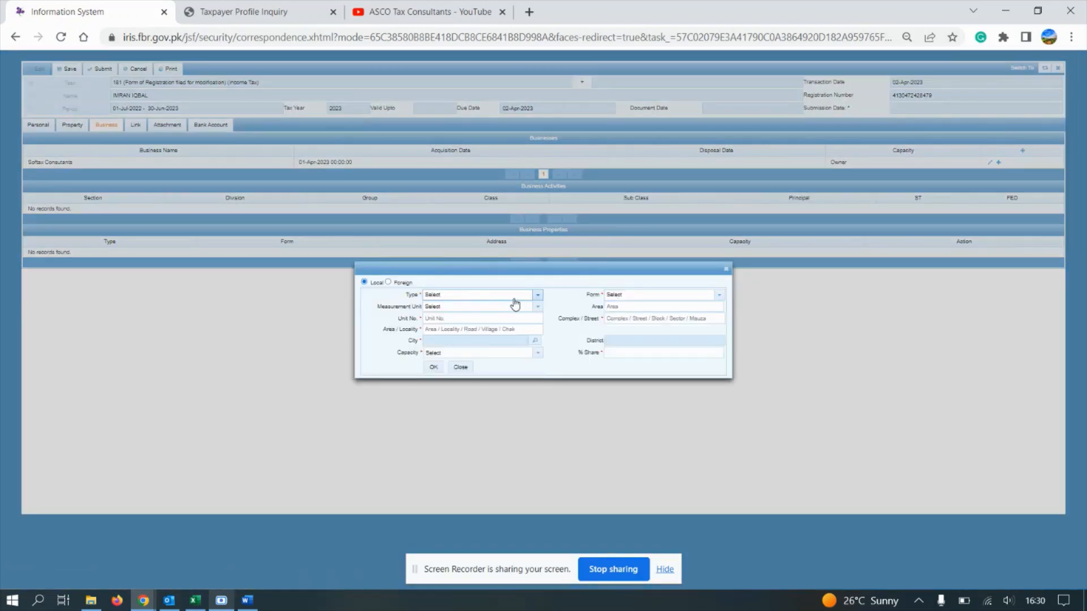
{"action": "left_click", "coordinate": [513, 296]}
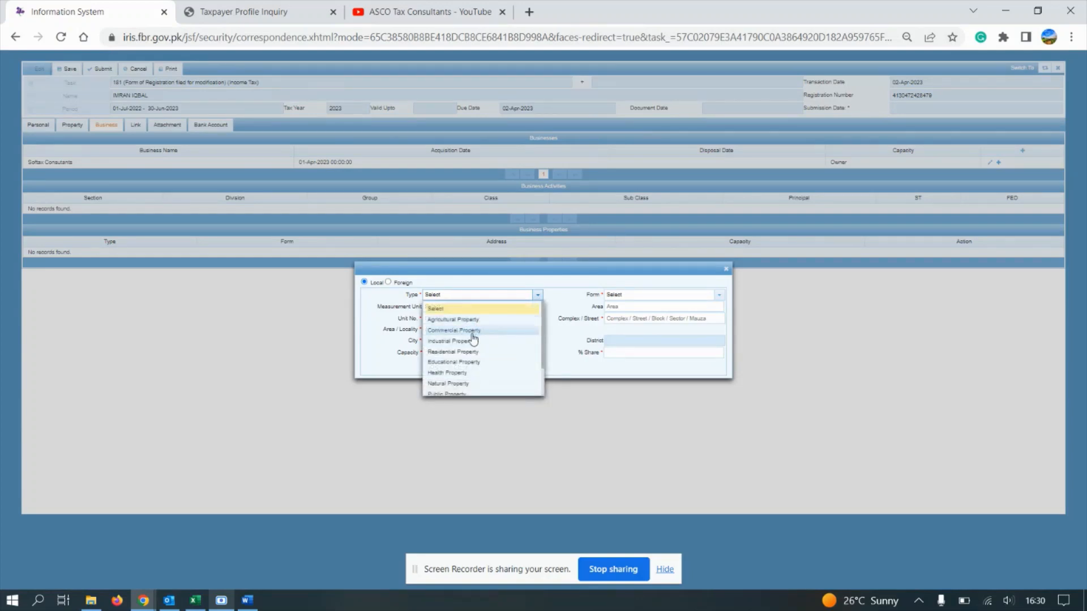
{"action": "left_click", "coordinate": [467, 331]}
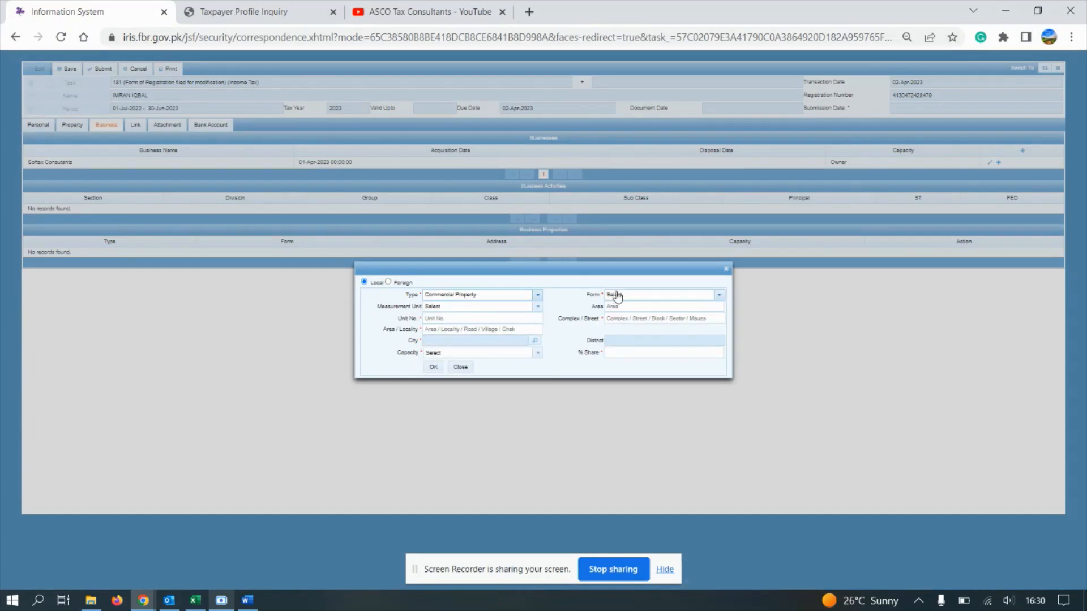
Step: Set the property form to Arcade
{"action": "left_click", "coordinate": [620, 298]}
{"action": "key", "text": "p"}
{"action": "key", "text": "Return"}
{"action": "left_click", "coordinate": [620, 297]}
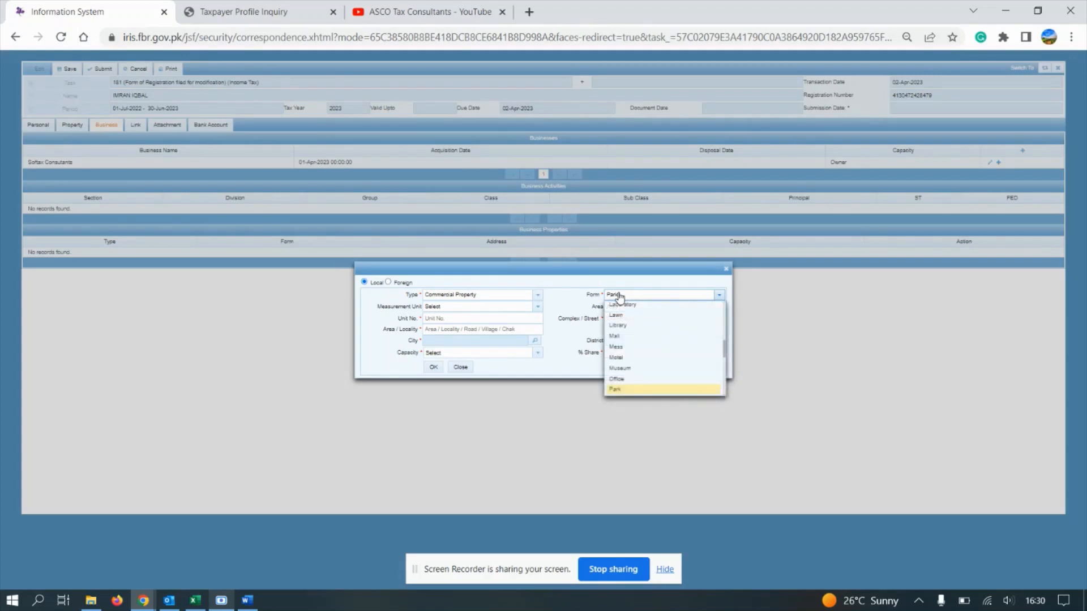
{"action": "key", "text": "Up"}
{"action": "key", "text": "Up"}
{"action": "key", "text": "Up"}
{"action": "key", "text": "Up"}
{"action": "key", "text": "Up"}
{"action": "key", "text": "Up"}
{"action": "key", "text": "Up"}
{"action": "key", "text": "Up"}
{"action": "key", "text": "Up"}
{"action": "key", "text": "Up"}
{"action": "key", "text": "Up"}
{"action": "key", "text": "Up"}
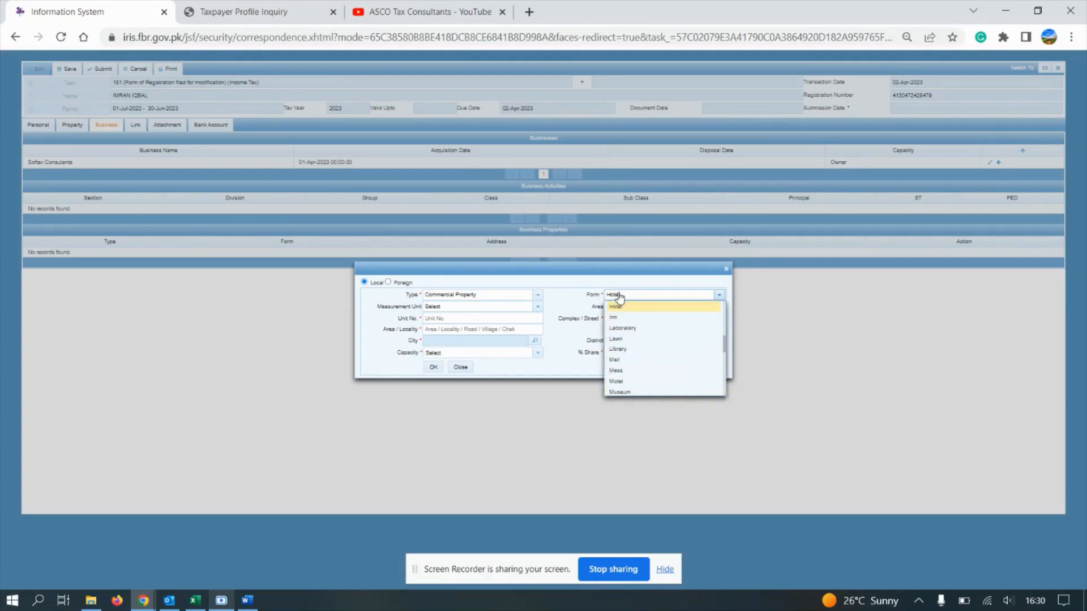
{"action": "key", "text": "Up"}
{"action": "key", "text": "Up"}
{"action": "key", "text": "Up"}
{"action": "key", "text": "Up"}
{"action": "key", "text": "Up"}
{"action": "key", "text": "Up"}
{"action": "key", "text": "Up"}
{"action": "key", "text": "Up"}
{"action": "key", "text": "Up"}
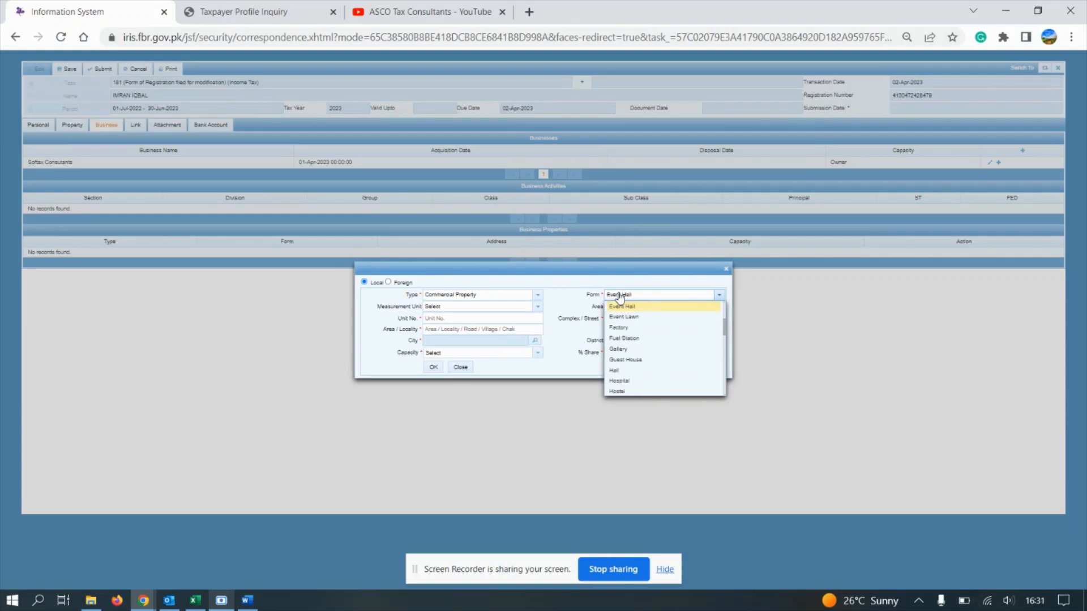
{"action": "key", "text": "Up"}
{"action": "key", "text": "Up"}
{"action": "key", "text": "Down"}
{"action": "key", "text": "Down"}
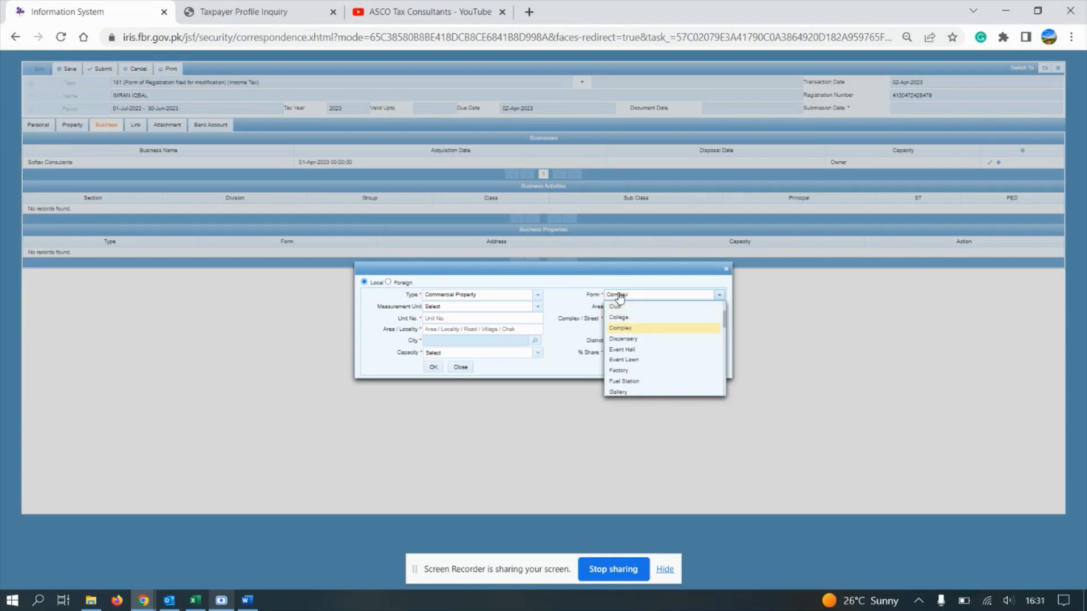
{"action": "key", "text": "Up"}
{"action": "key", "text": "Up"}
{"action": "key", "text": "Up"}
{"action": "key", "text": "Up"}
{"action": "key", "text": "Up"}
{"action": "key", "text": "Up"}
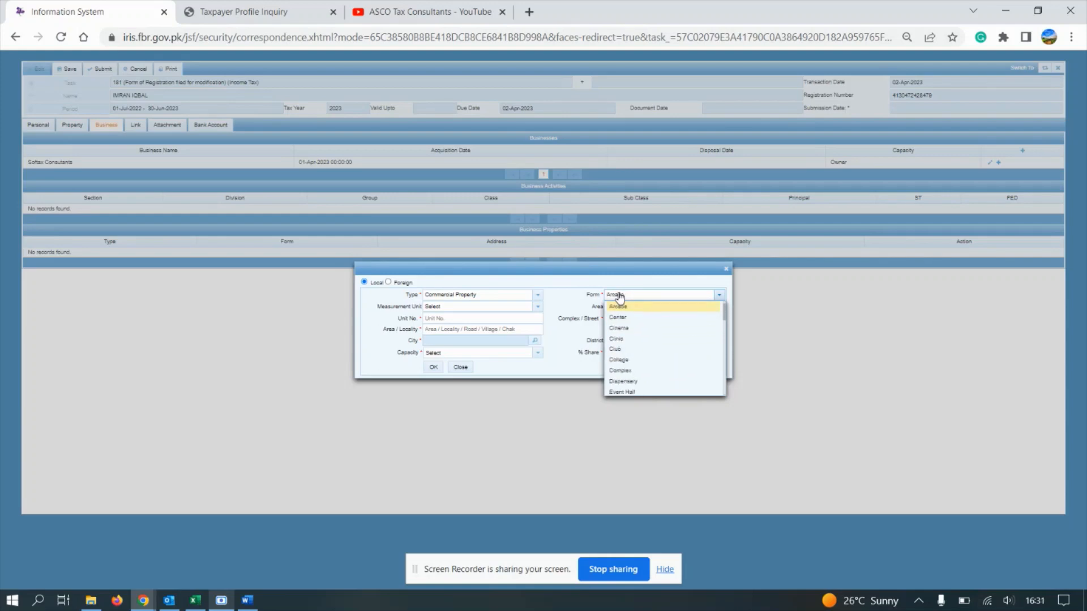
{"action": "key", "text": "Down"}
{"action": "key", "text": "Up"}
{"action": "left_click", "coordinate": [619, 297]}
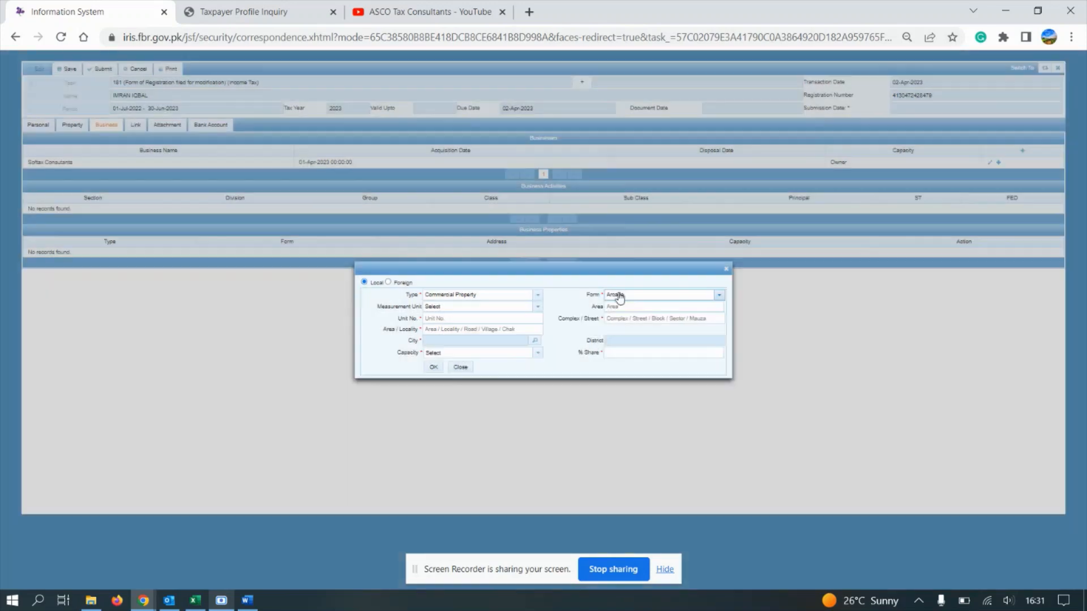
{"action": "left_click", "coordinate": [457, 319]}
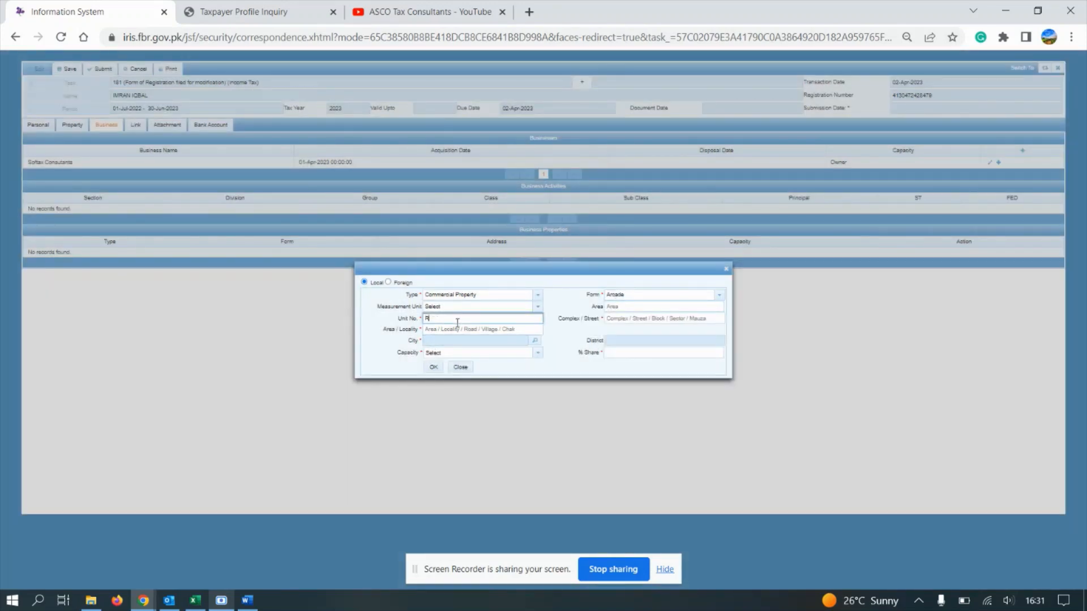
{"action": "key", "text": "Tab"}
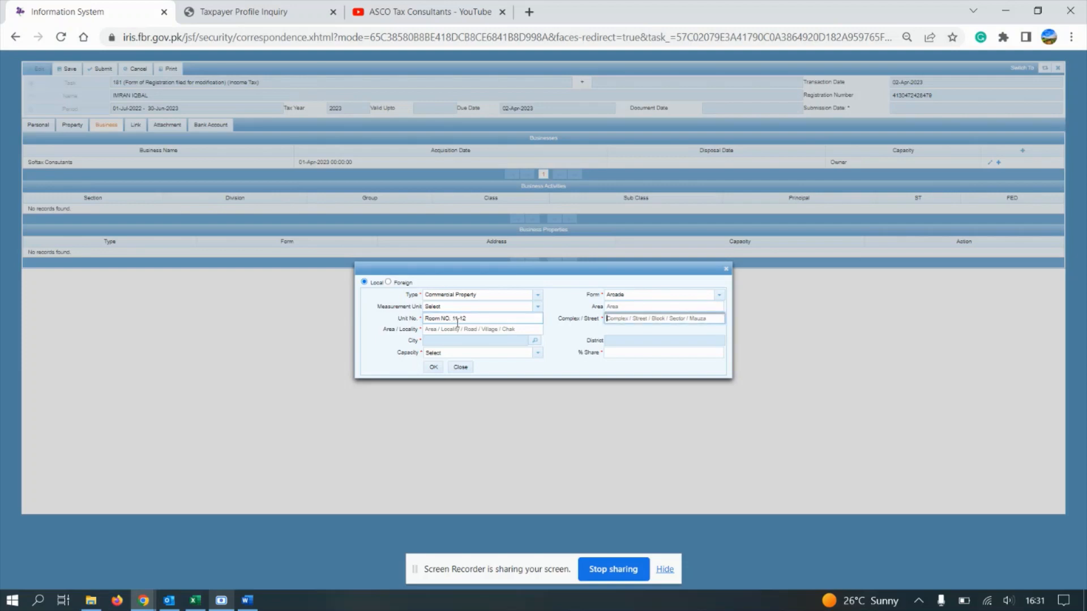
{"action": "key", "text": "Tab"}
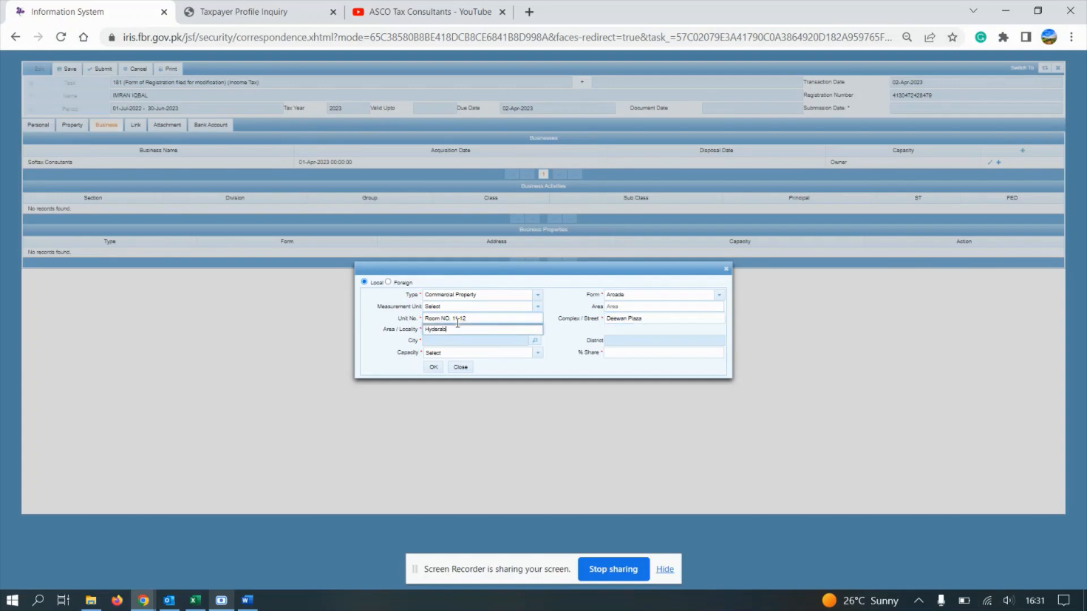
{"action": "left_click", "coordinate": [535, 341]}
{"action": "left_click", "coordinate": [643, 271]}
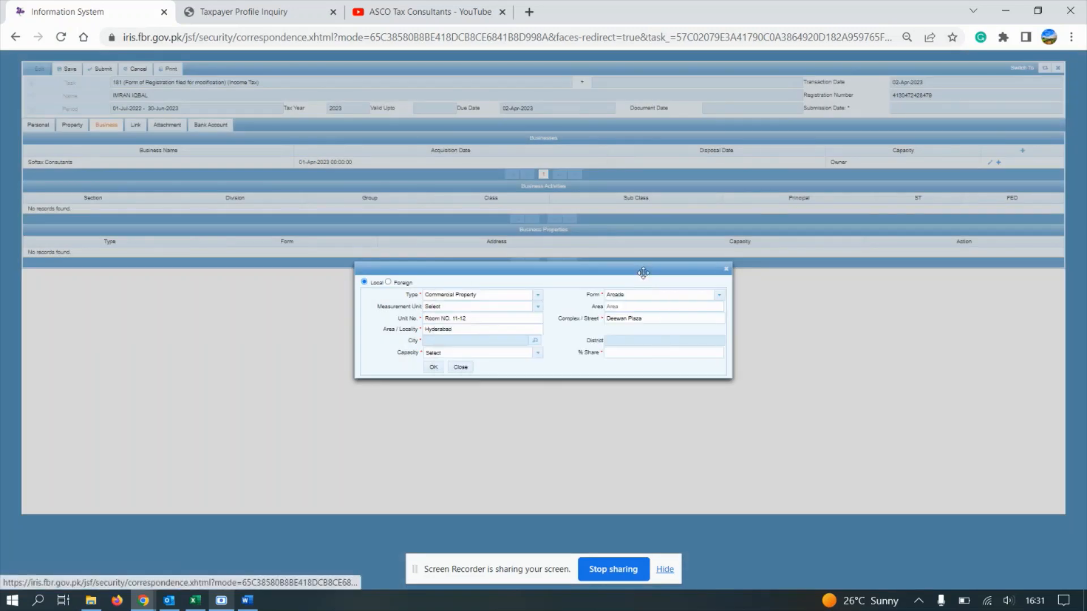
Step: Set the property's measurement unit to Marla
{"action": "left_click", "coordinate": [442, 308]}
{"action": "left_click", "coordinate": [440, 384]}
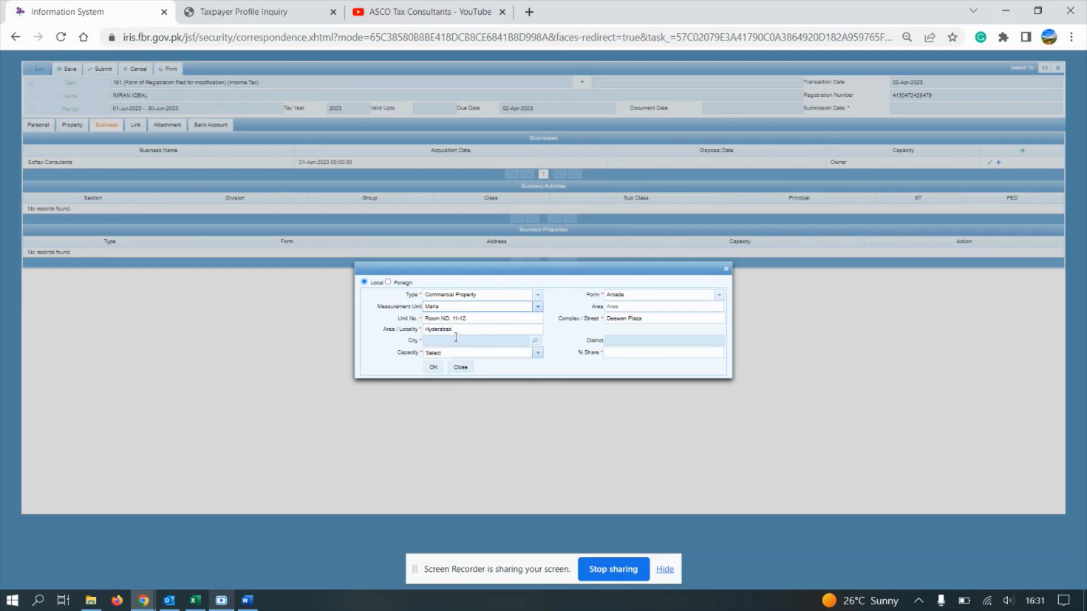
{"action": "left_click", "coordinate": [623, 306]}
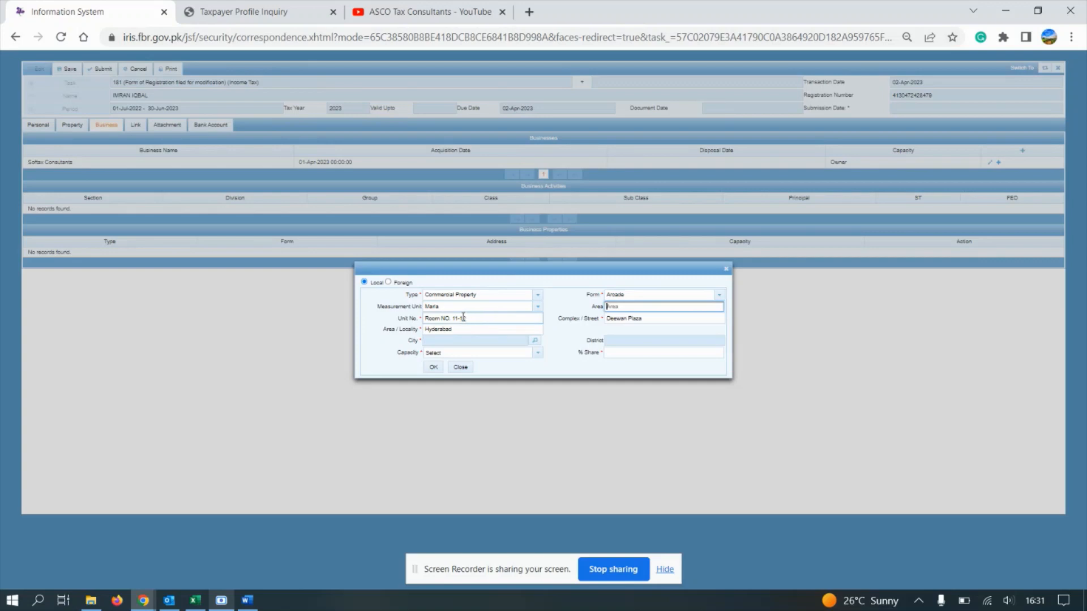
{"action": "left_click", "coordinate": [435, 309]}
{"action": "left_click", "coordinate": [436, 309]}
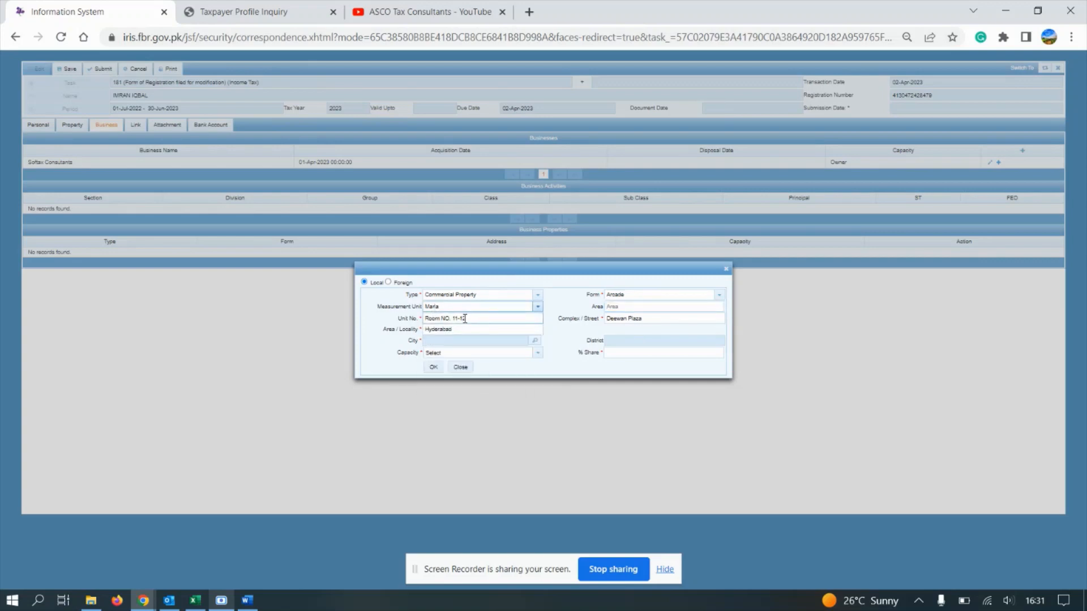
{"action": "triple_click", "coordinate": [401, 317]}
Step: Search for and select Hyderabad as the property's city
{"action": "left_click", "coordinate": [517, 339]}
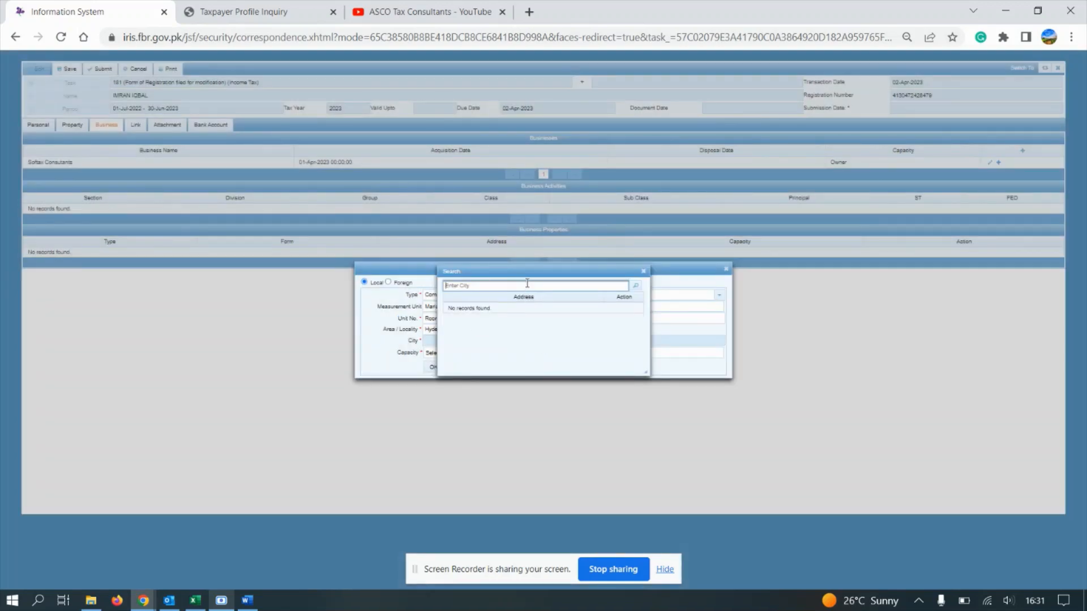
{"action": "left_click", "coordinate": [636, 287]}
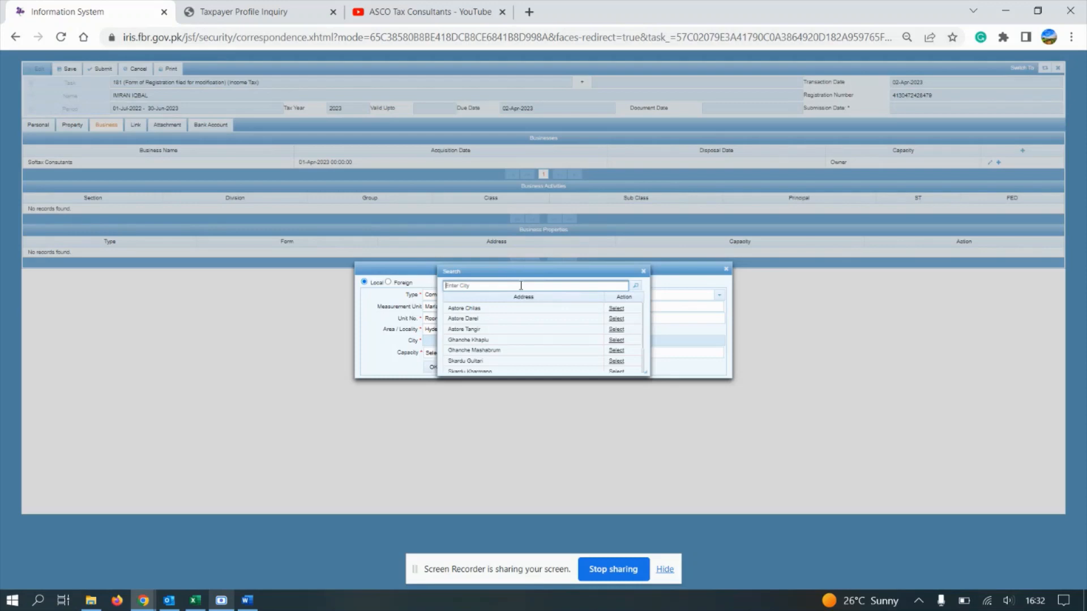
{"action": "left_click", "coordinate": [644, 271]}
{"action": "left_click", "coordinate": [534, 341]}
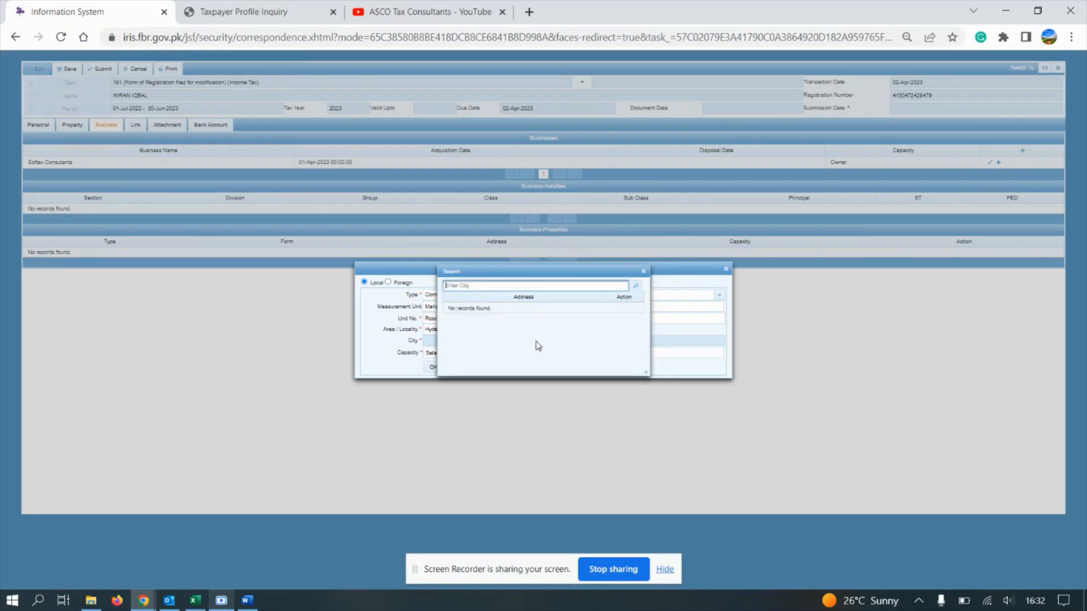
{"action": "type", "text": "hyderabad"}
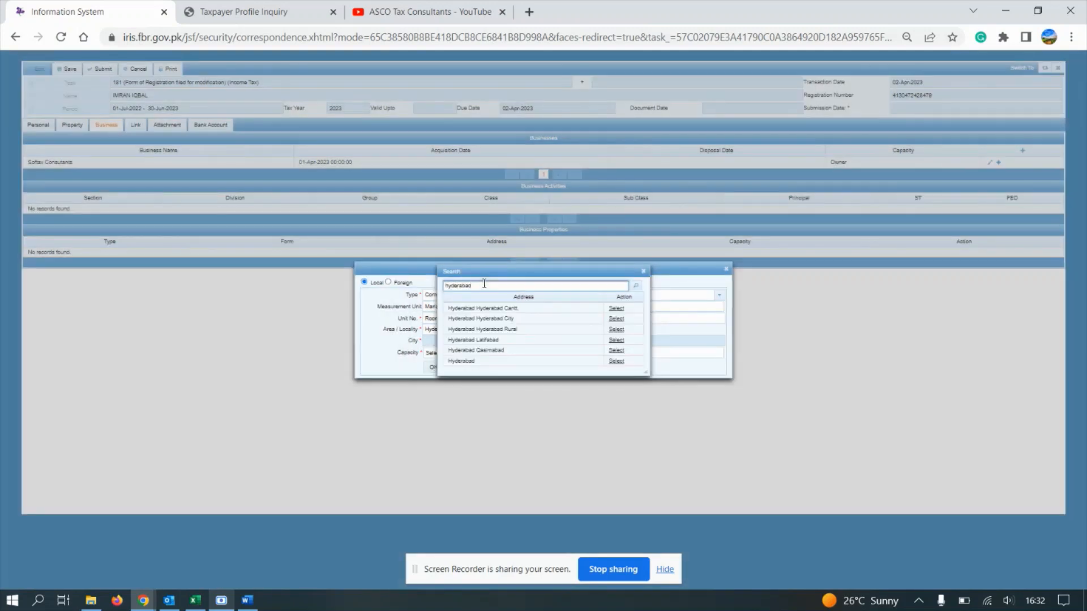
{"action": "left_click", "coordinate": [616, 361]}
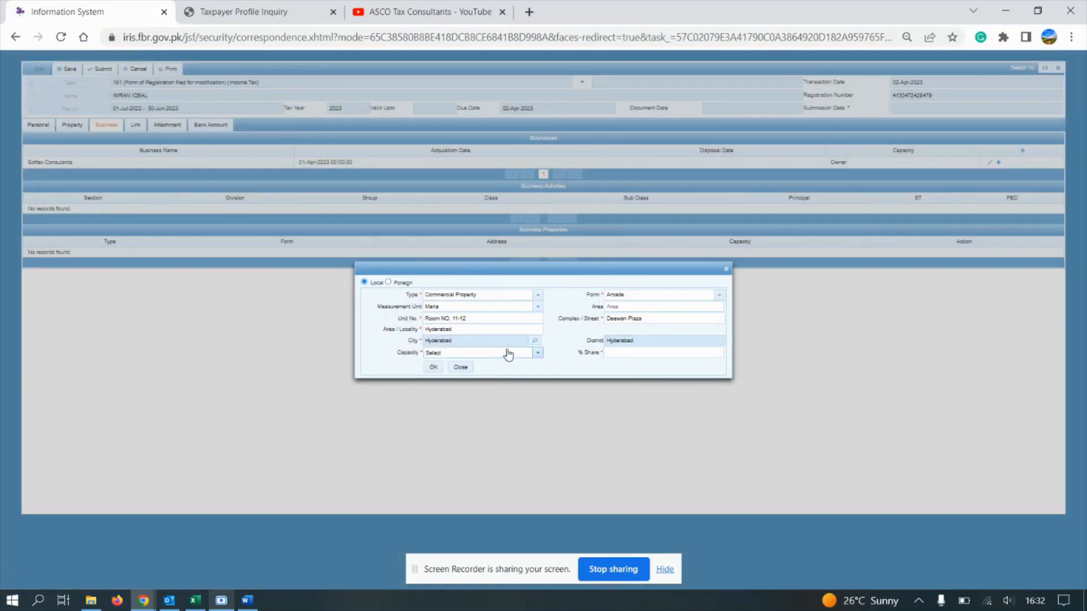
Step: Set capacity to Benami / Lessee / Tenant / Franchisee / Occupant with 1% share
{"action": "left_click", "coordinate": [508, 354]}
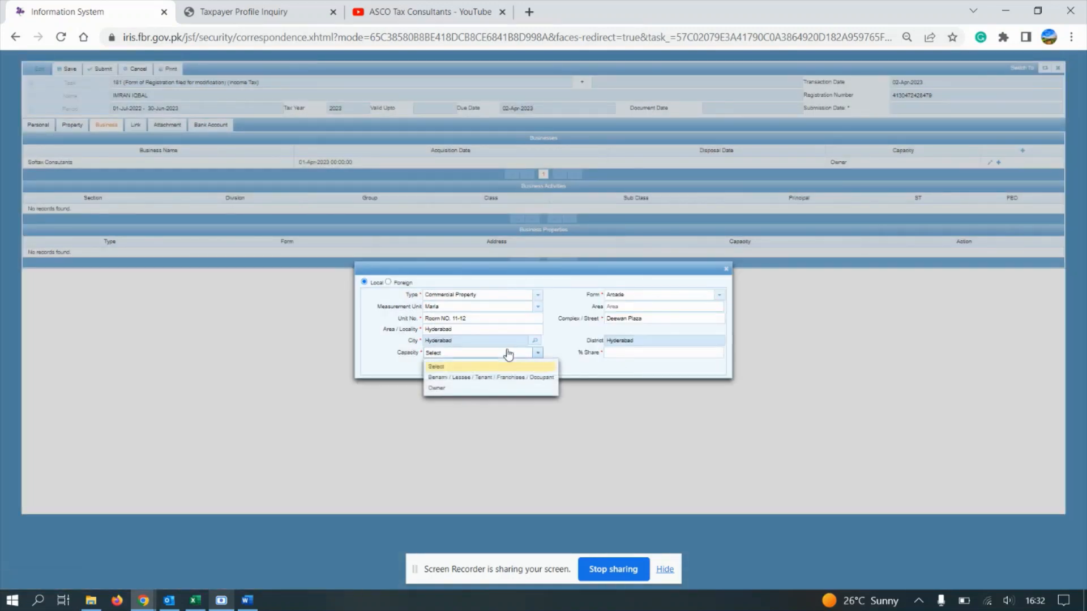
{"action": "left_click", "coordinate": [490, 378]}
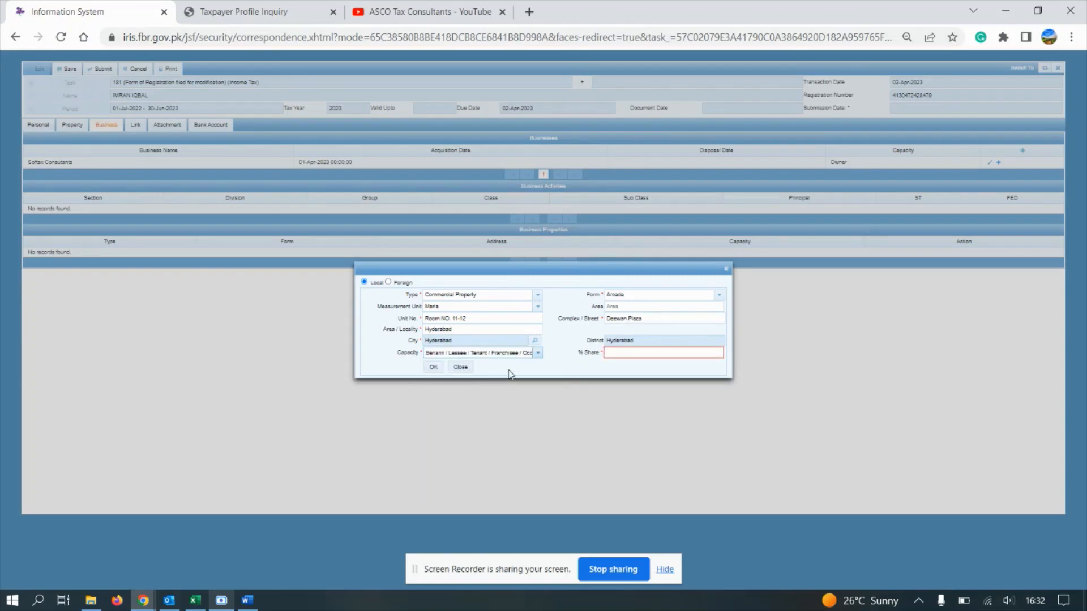
{"action": "left_click", "coordinate": [636, 353]}
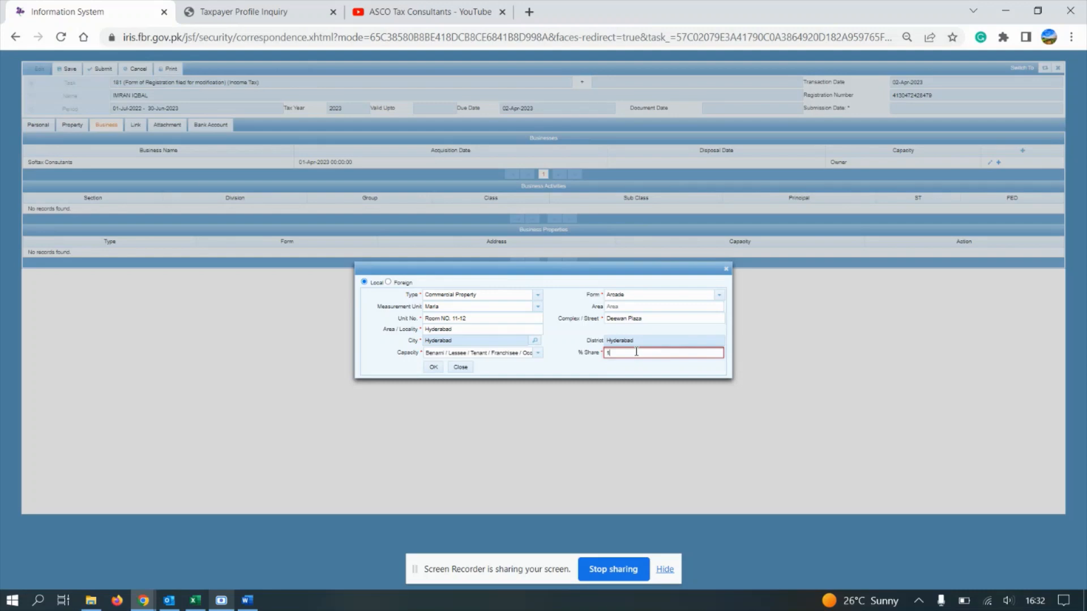
{"action": "left_click", "coordinate": [511, 355]}
{"action": "left_click", "coordinate": [481, 389]}
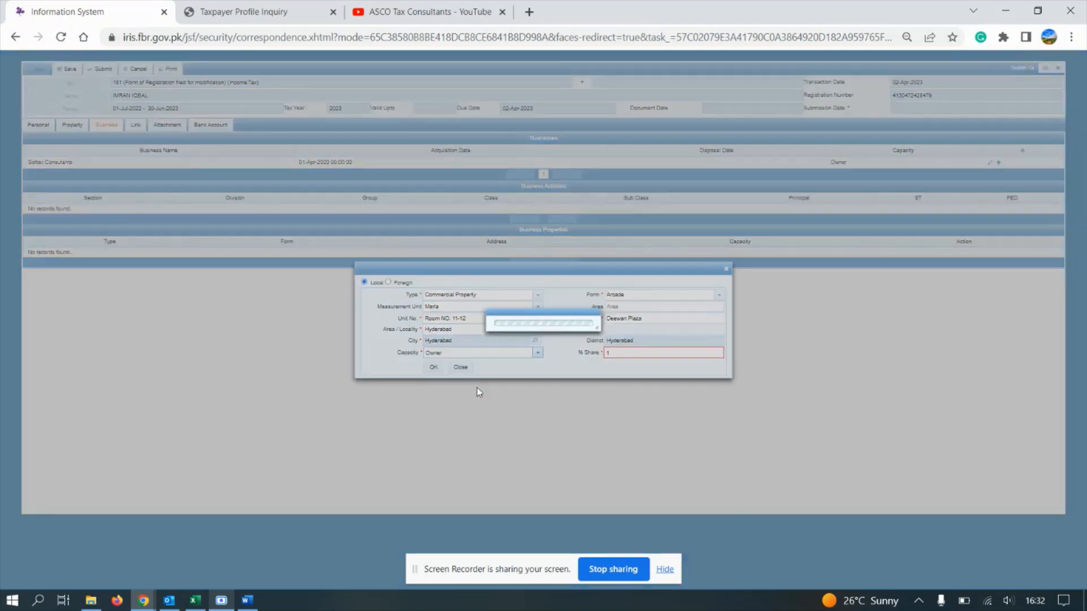
{"action": "left_click", "coordinate": [607, 356]}
{"action": "type", "text": "1"}
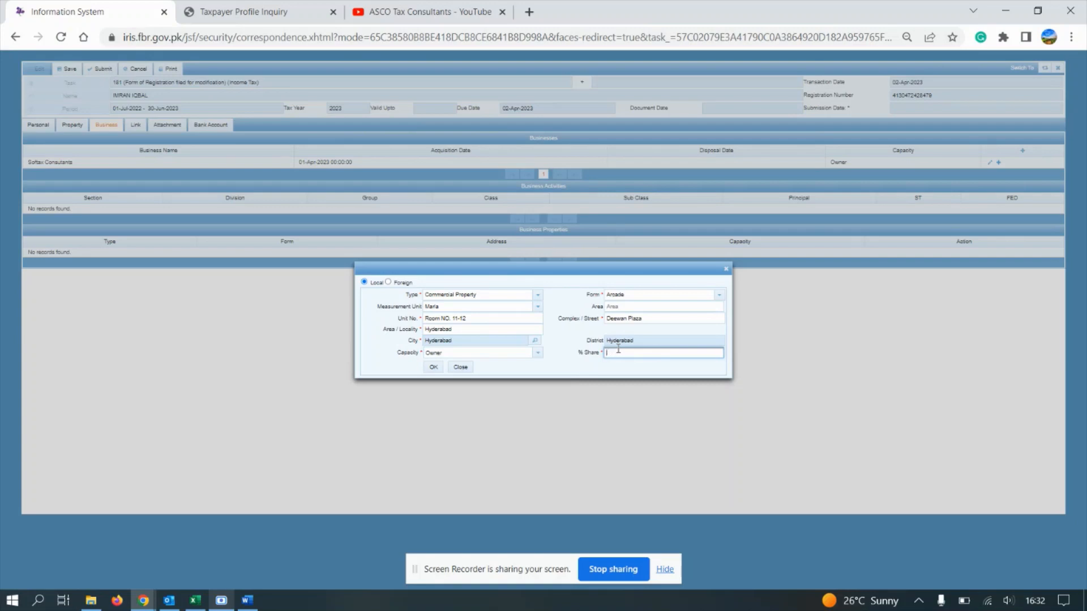
{"action": "left_click", "coordinate": [502, 355]}
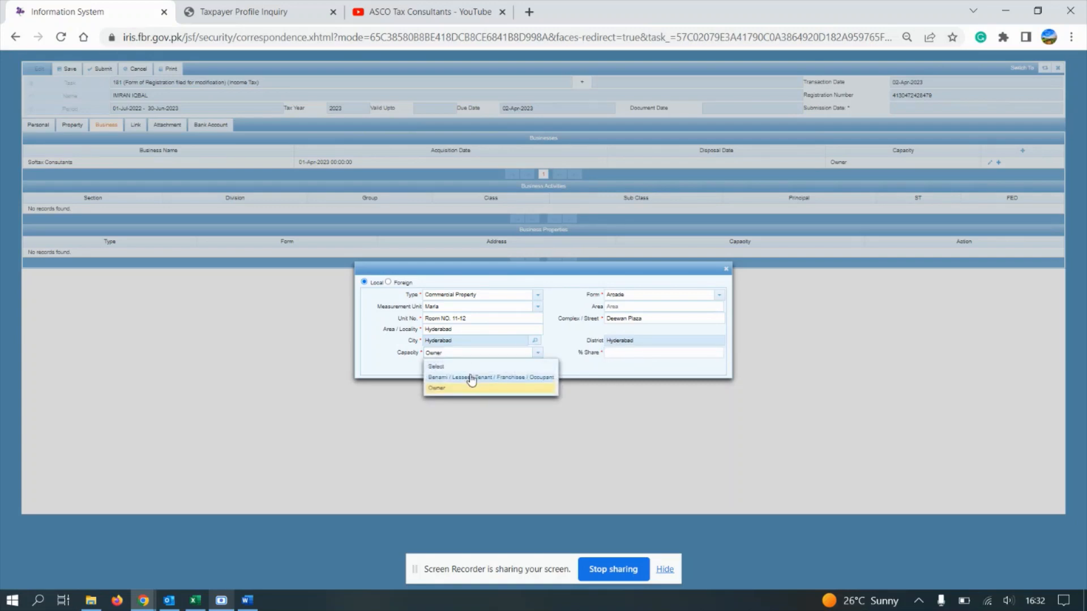
{"action": "left_click", "coordinate": [474, 377]}
{"action": "left_click", "coordinate": [641, 352]}
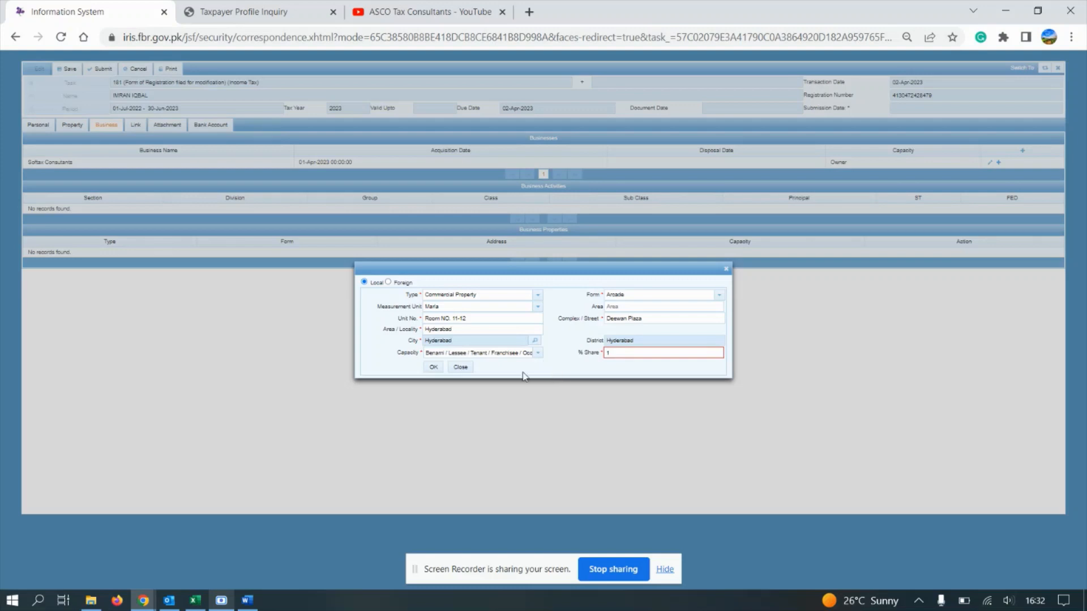
{"action": "left_click", "coordinate": [433, 368]}
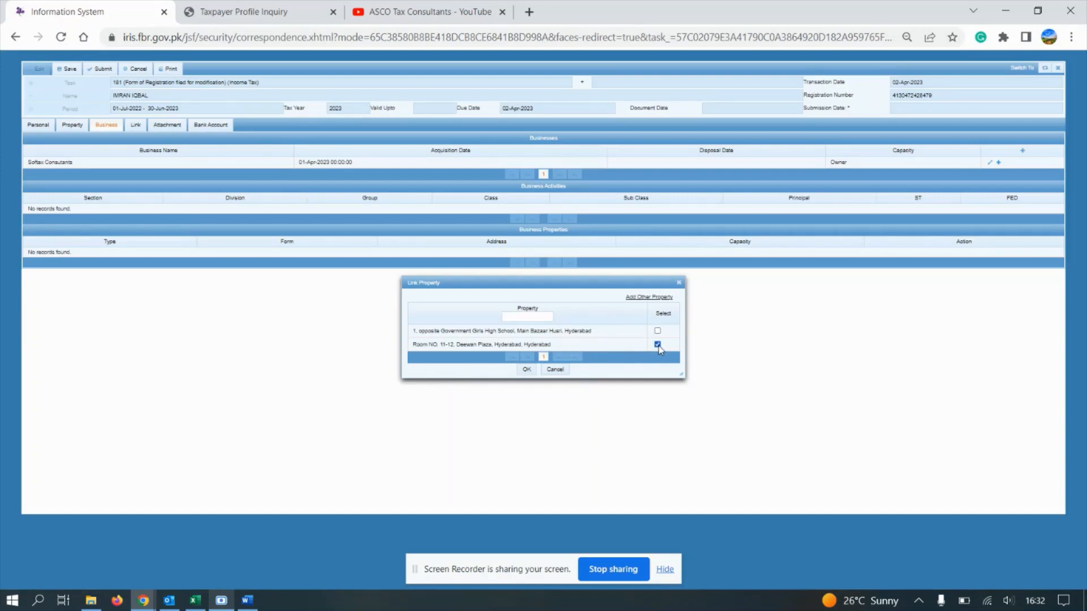
{"action": "left_click", "coordinate": [528, 370]}
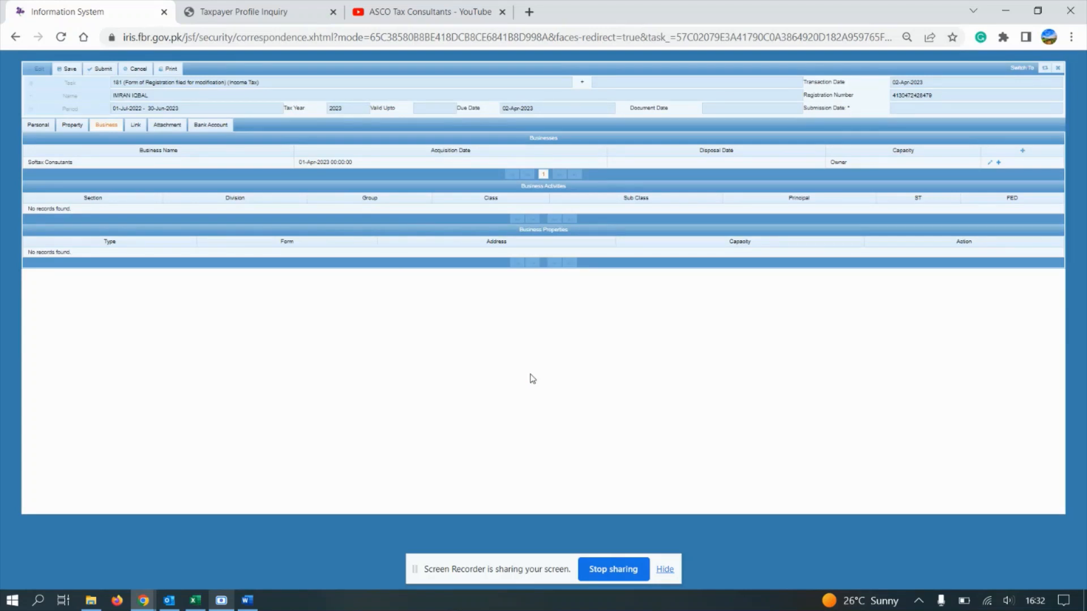
{"action": "left_click", "coordinate": [347, 164]}
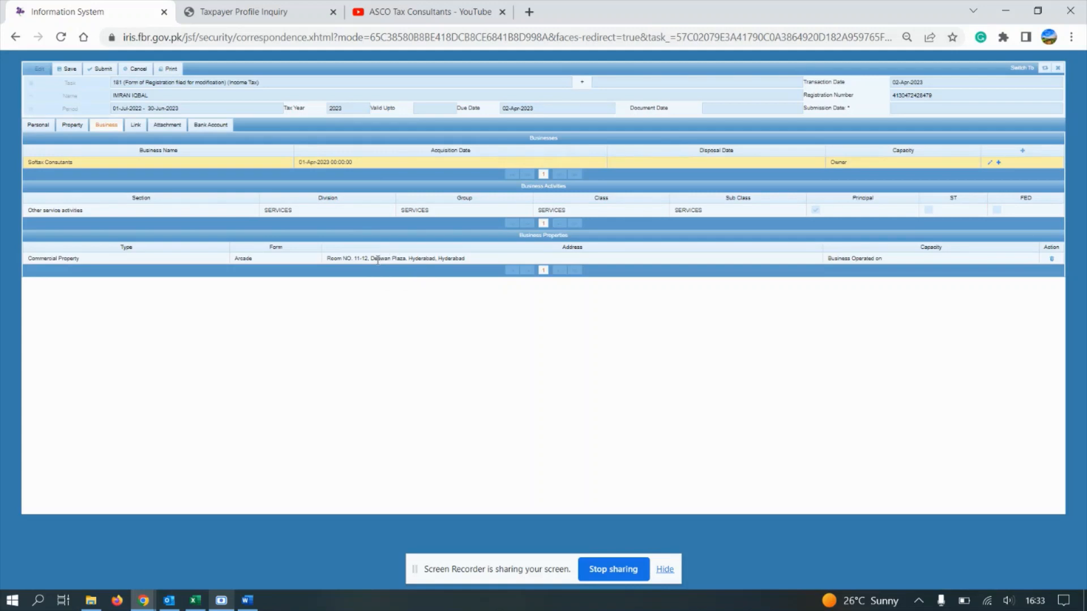
{"action": "left_click", "coordinate": [67, 69]}
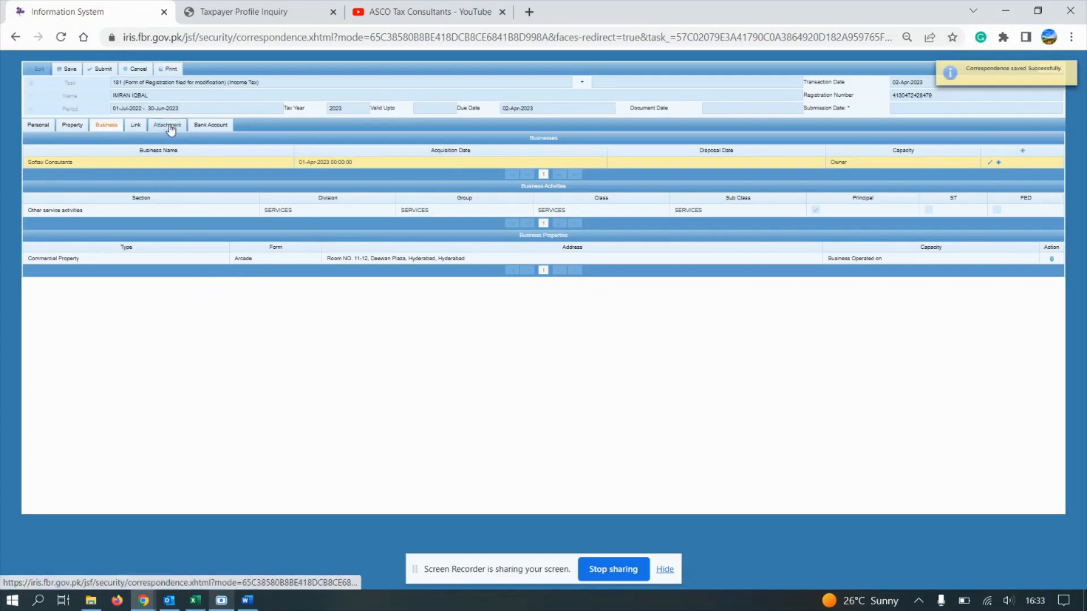
{"action": "left_click", "coordinate": [169, 125]}
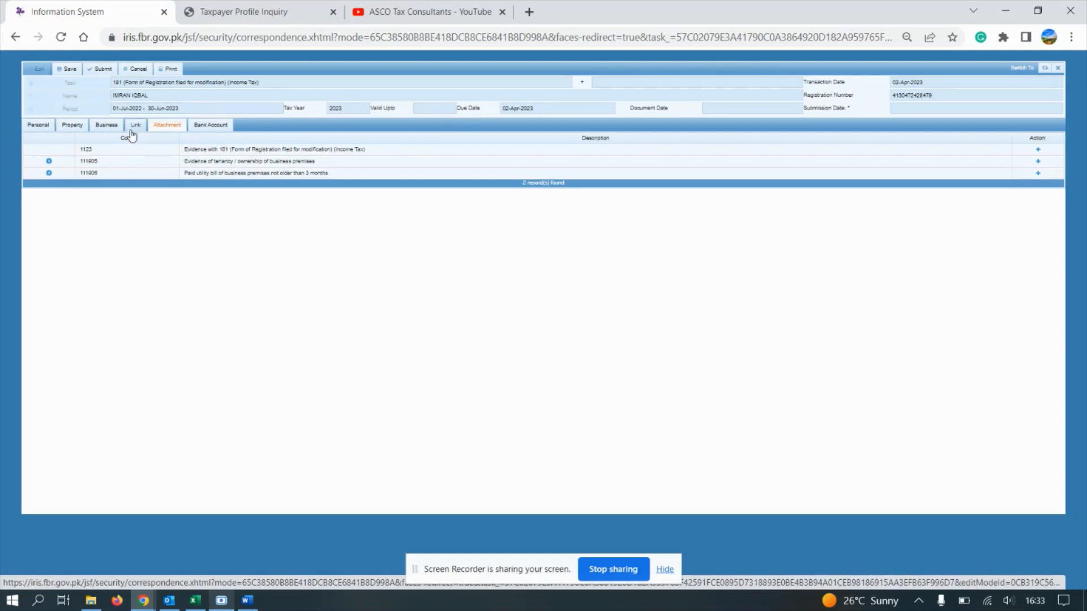
{"action": "left_click", "coordinate": [169, 70]}
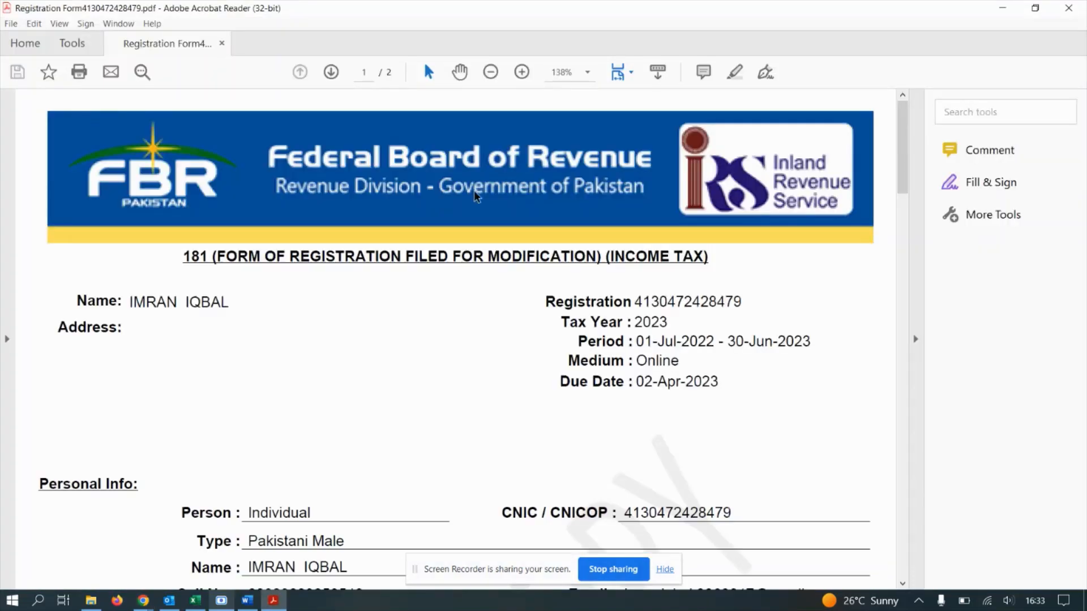
{"action": "left_click_drag", "start_coordinate": [907, 164], "coordinate": [896, 378]}
{"action": "left_click", "coordinate": [1069, 8]}
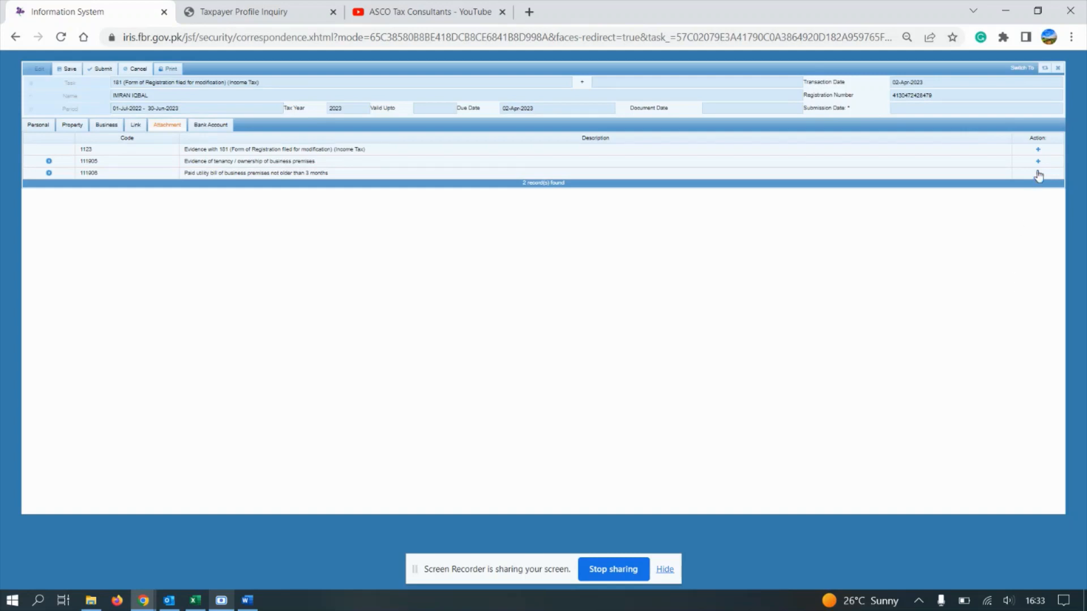
Step: Attach 181.pdf as the 181 form evidence
{"action": "left_click", "coordinate": [1038, 149]}
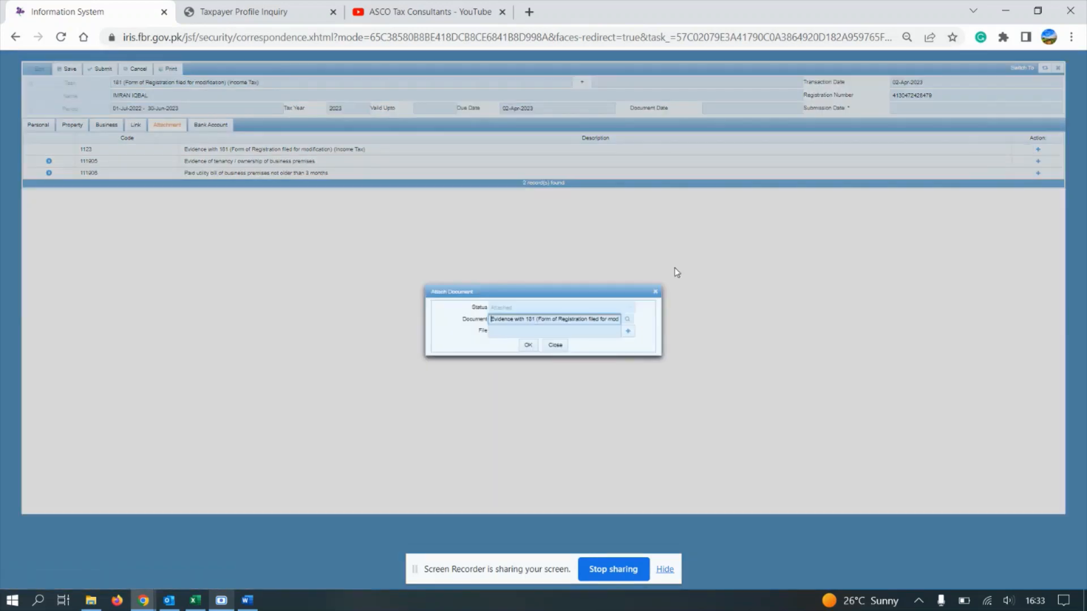
{"action": "left_click", "coordinate": [628, 331]}
{"action": "double_click", "coordinate": [187, 104]}
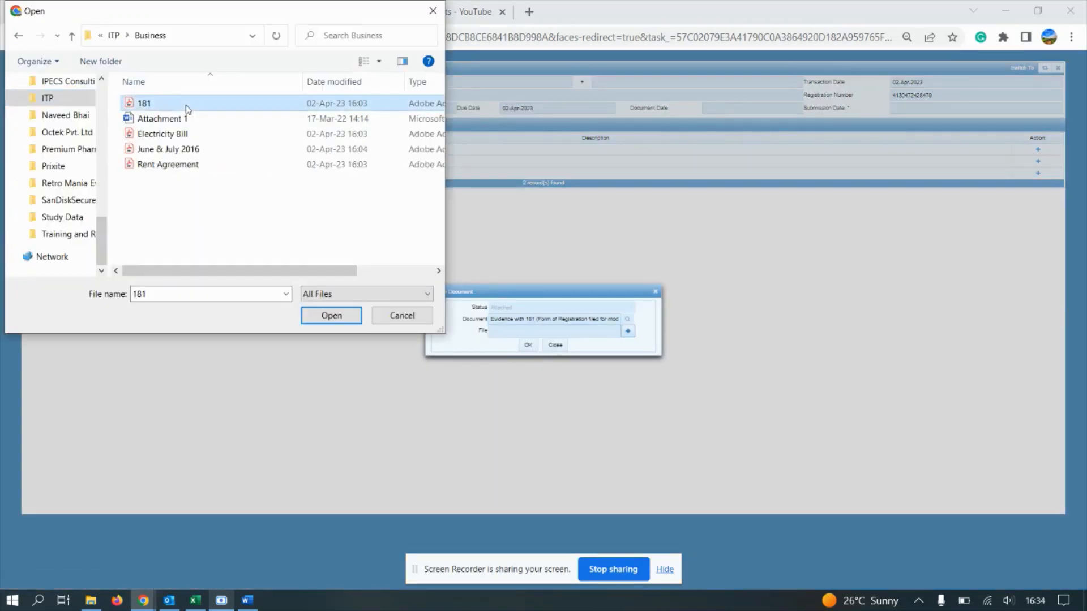
{"action": "left_click", "coordinate": [525, 348]}
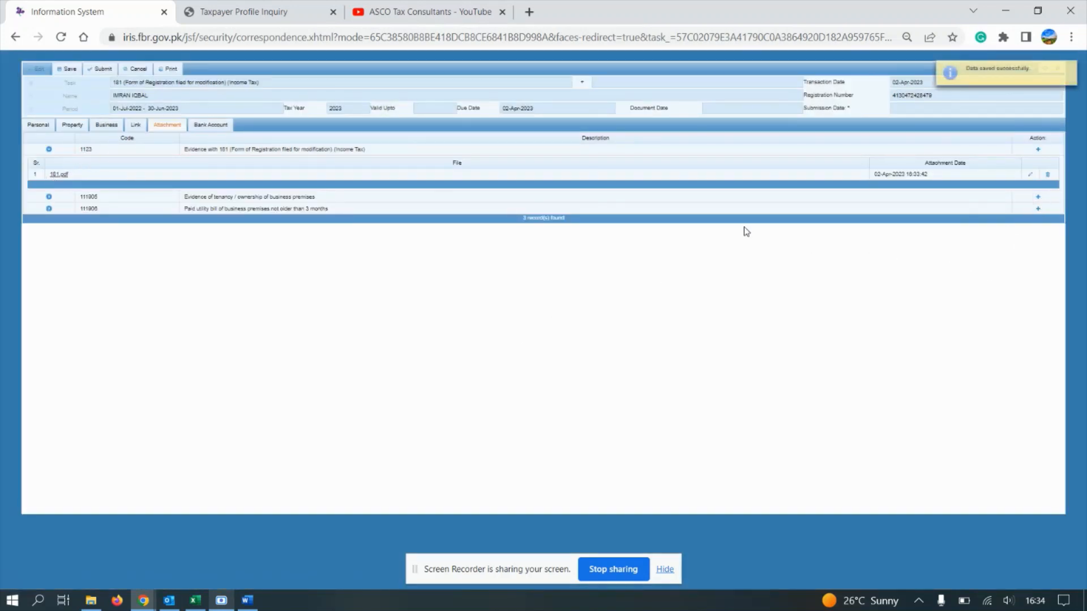
Step: Attach Rent Agreement.pdf as the tenancy evidence
{"action": "left_click", "coordinate": [1038, 198]}
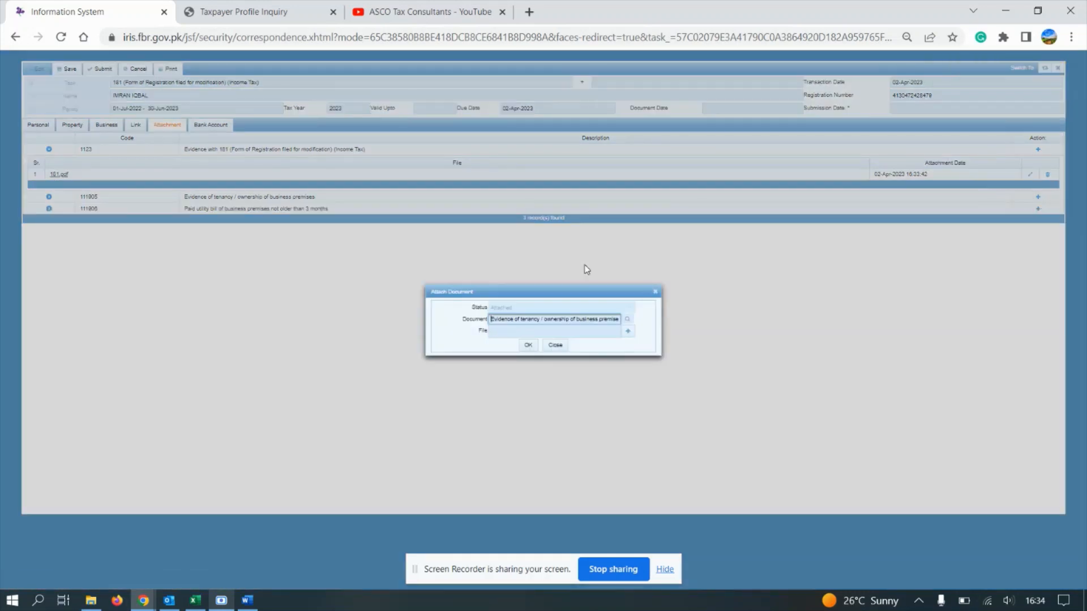
{"action": "left_click", "coordinate": [627, 332]}
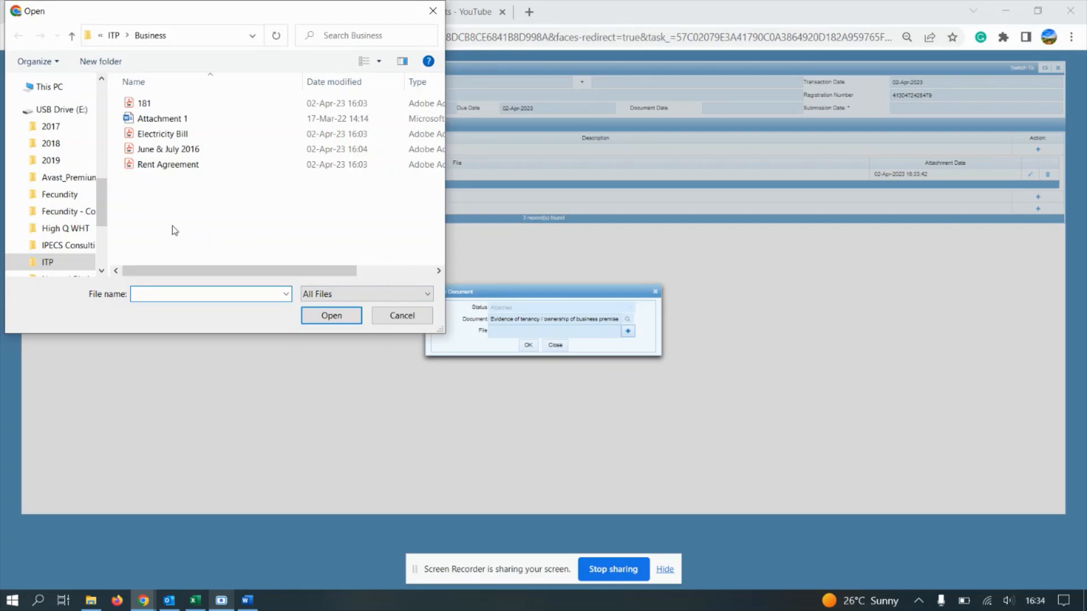
{"action": "double_click", "coordinate": [191, 166]}
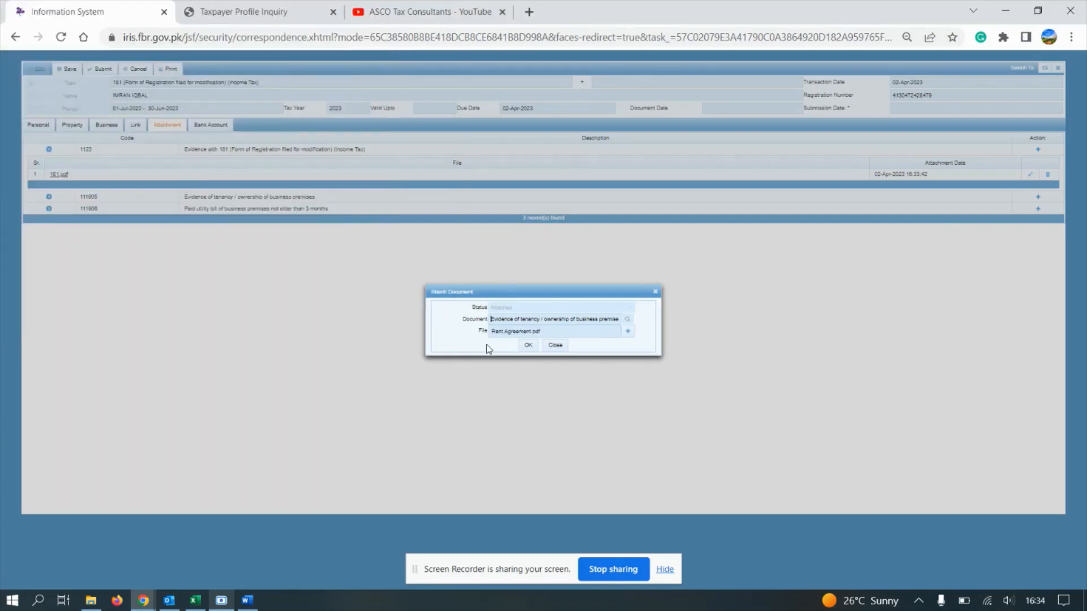
{"action": "left_click", "coordinate": [528, 345]}
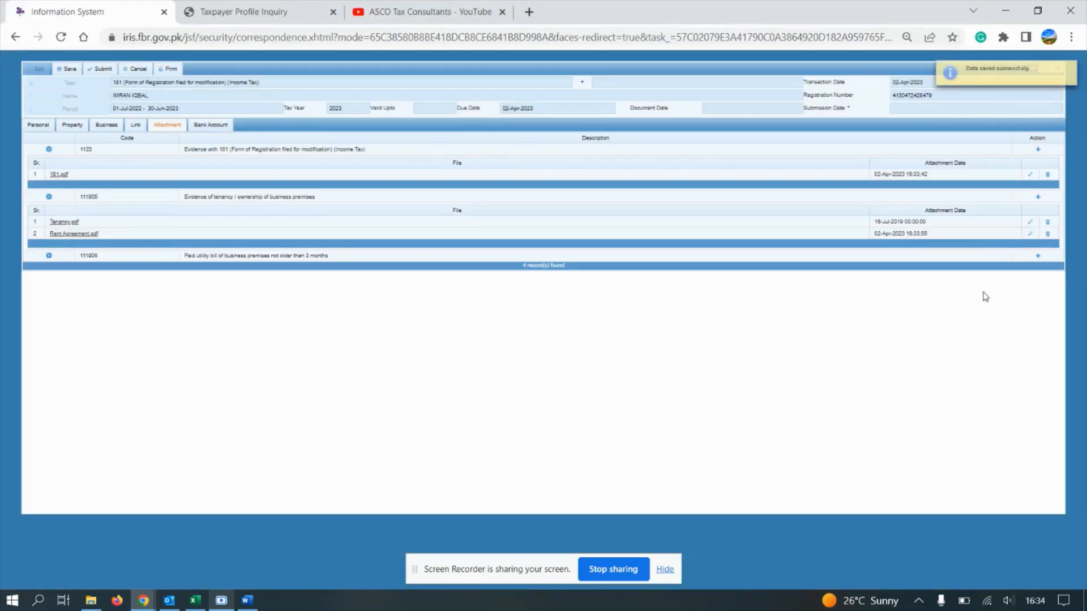
Step: Attach Electricity Bill.pdf to the utility bill row
{"action": "left_click", "coordinate": [1037, 257]}
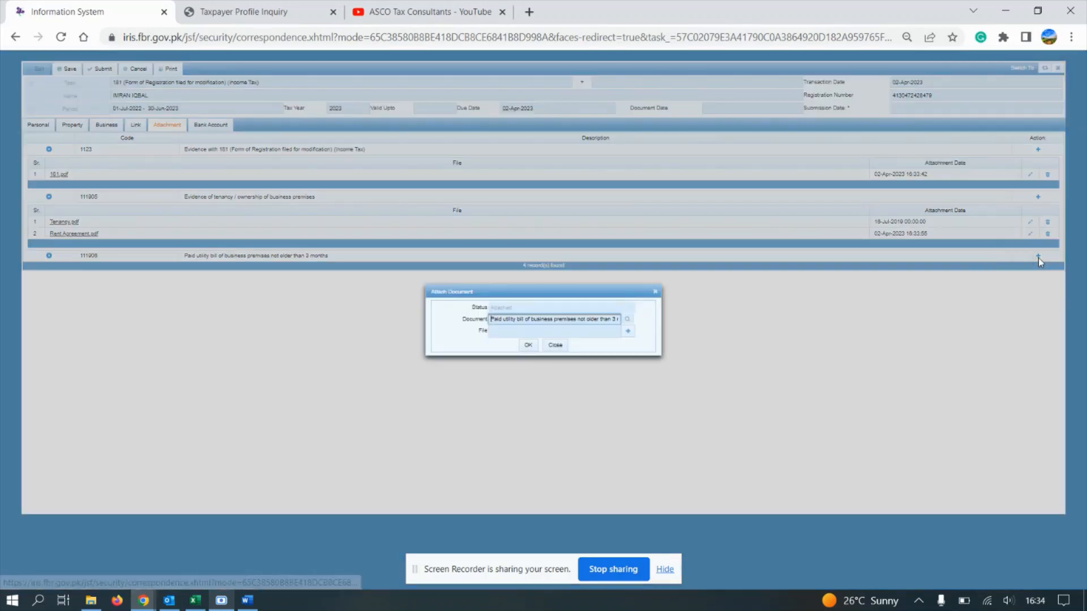
{"action": "left_click", "coordinate": [628, 331]}
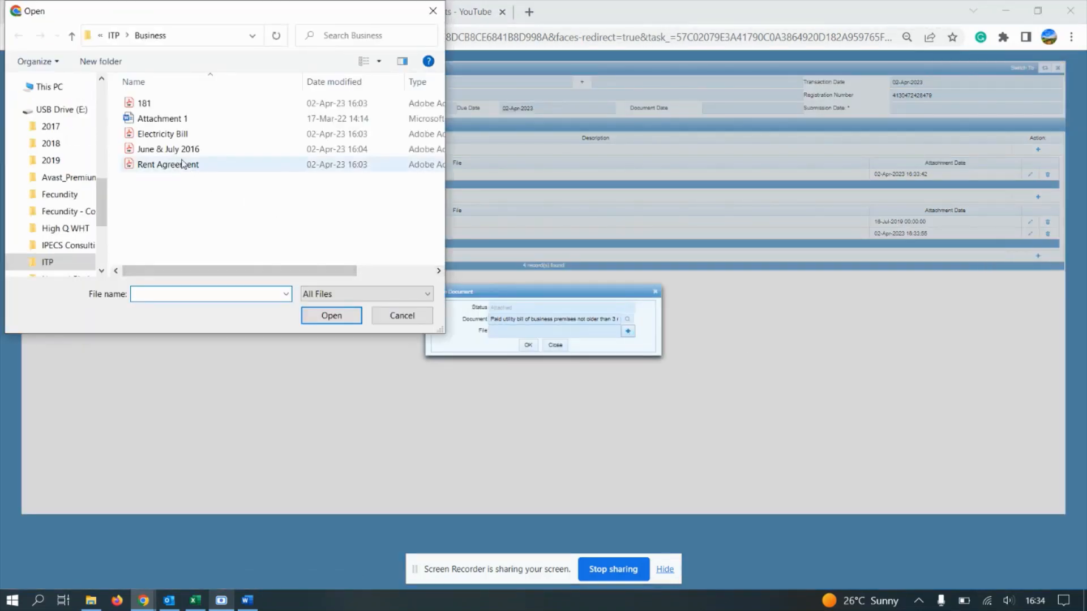
{"action": "double_click", "coordinate": [170, 135]}
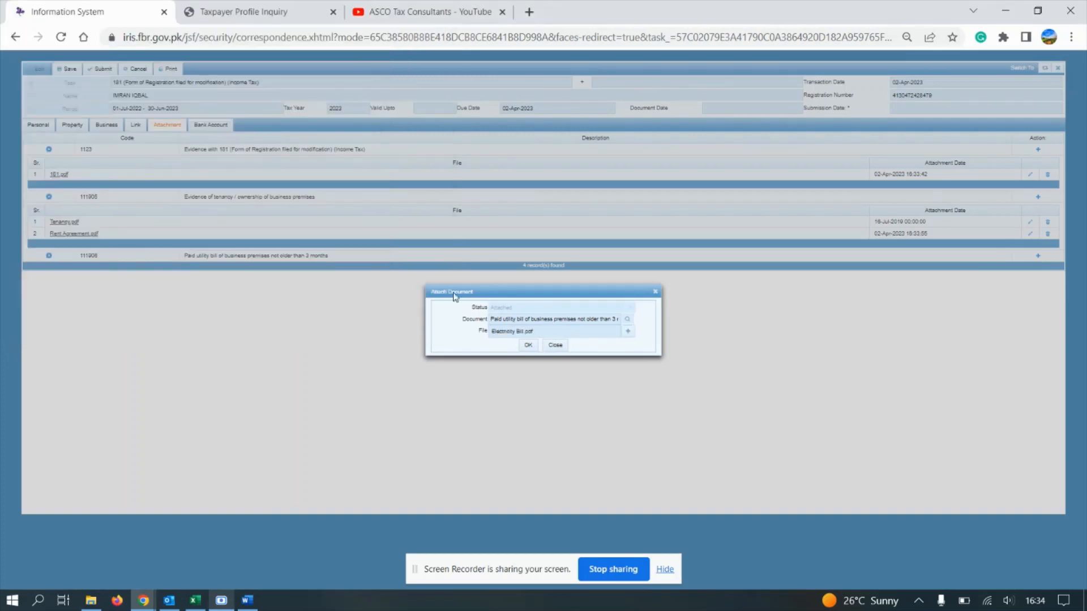
{"action": "left_click", "coordinate": [527, 346]}
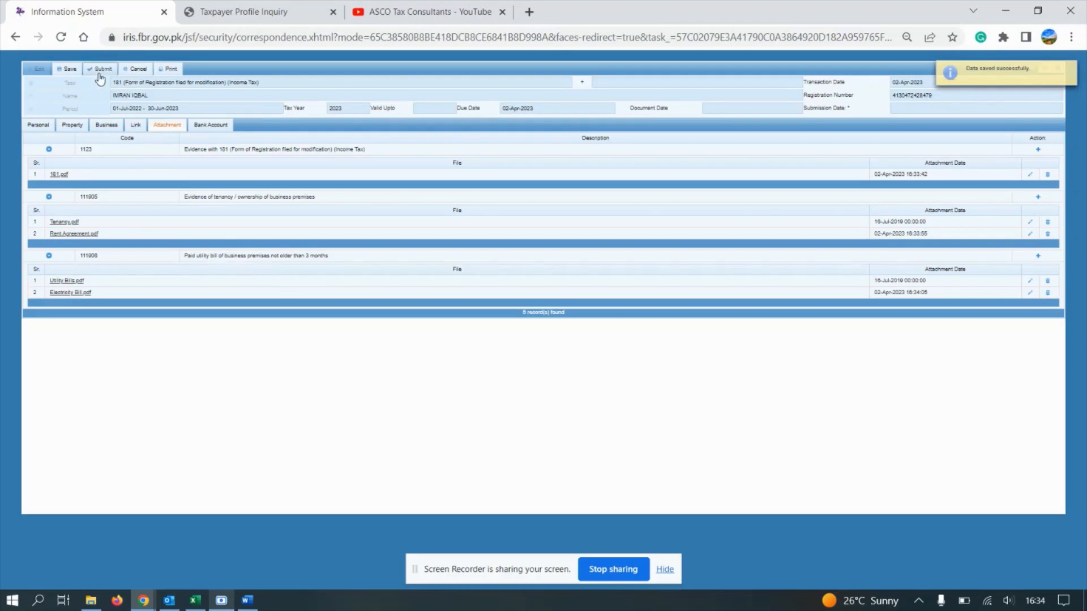
Step: Save the 181 form, review the Business and Attachment tabs, then submit and confirm with Yes
{"action": "left_click", "coordinate": [68, 69]}
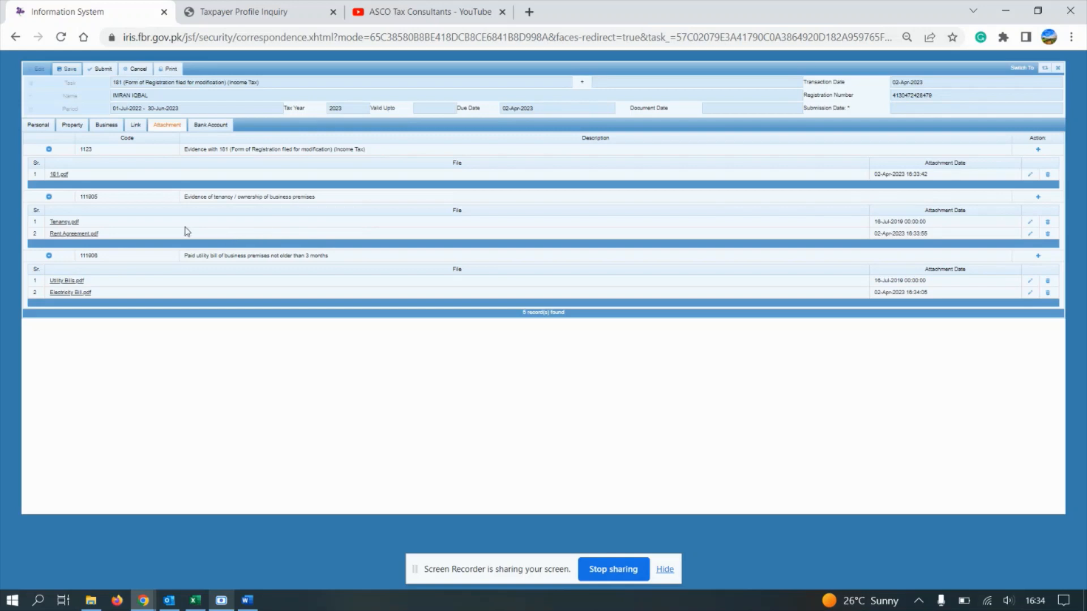
{"action": "left_click", "coordinate": [109, 124]}
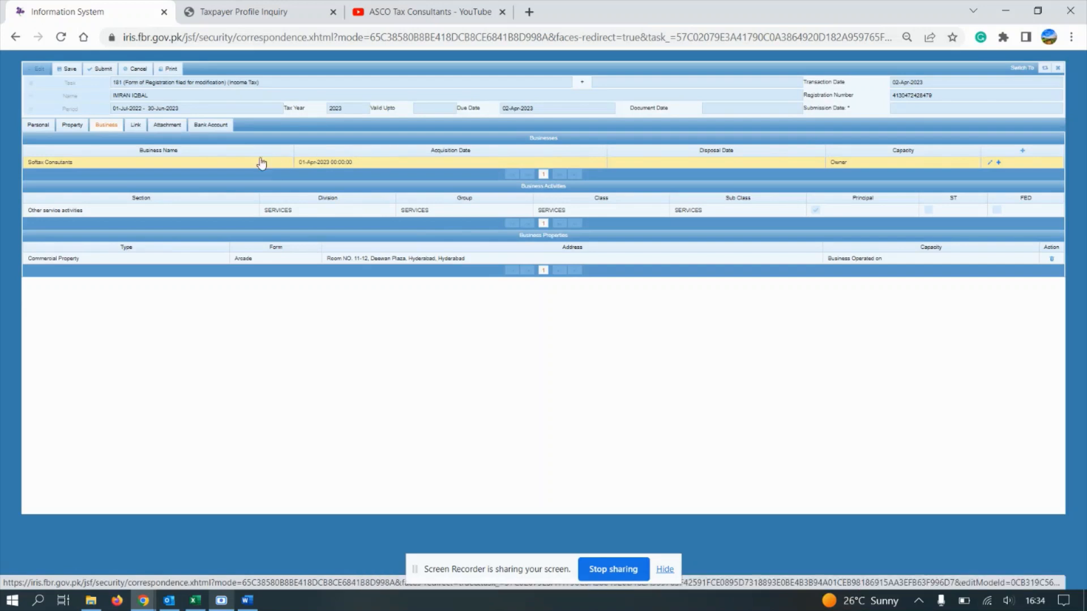
{"action": "left_click", "coordinate": [172, 126]}
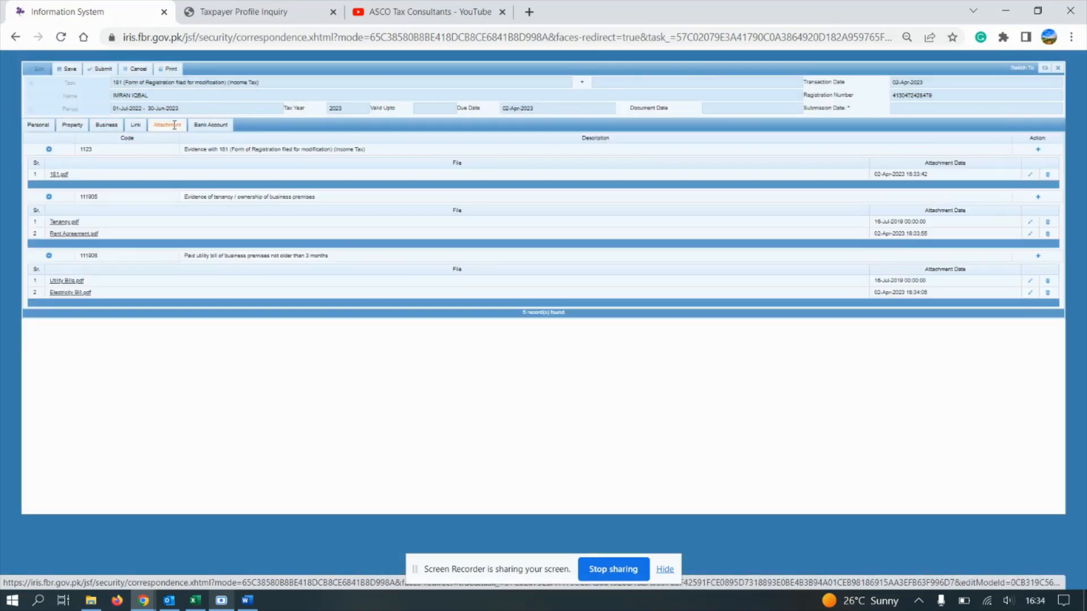
{"action": "left_click", "coordinate": [101, 73]}
{"action": "left_click", "coordinate": [458, 335]}
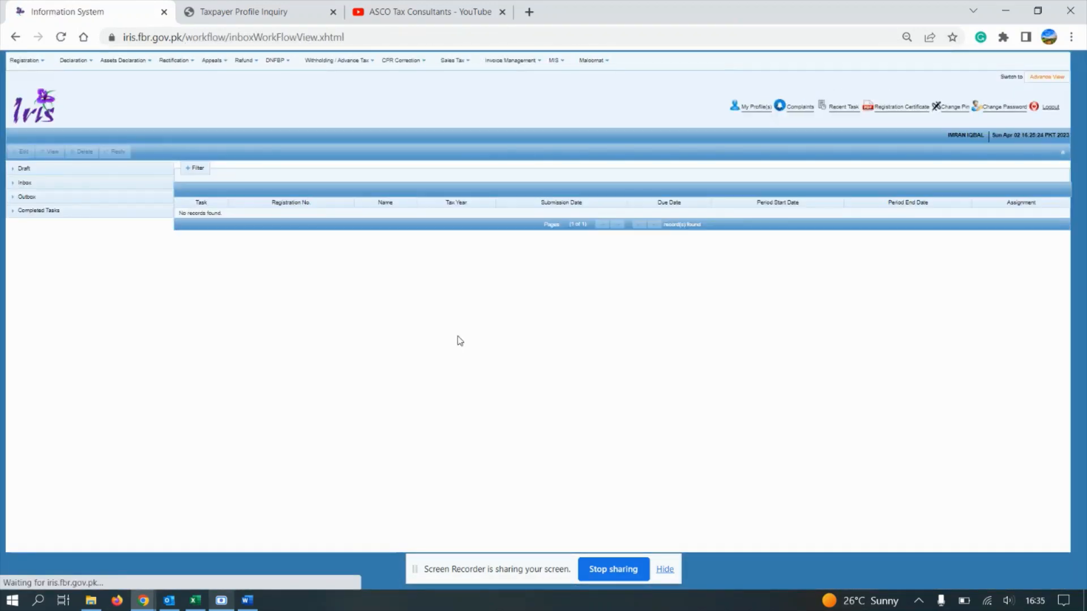
Step: List the Outbox Registration(1) tasks and glance at the Taxpayer Profile Inquiry page
{"action": "left_click", "coordinate": [108, 202]}
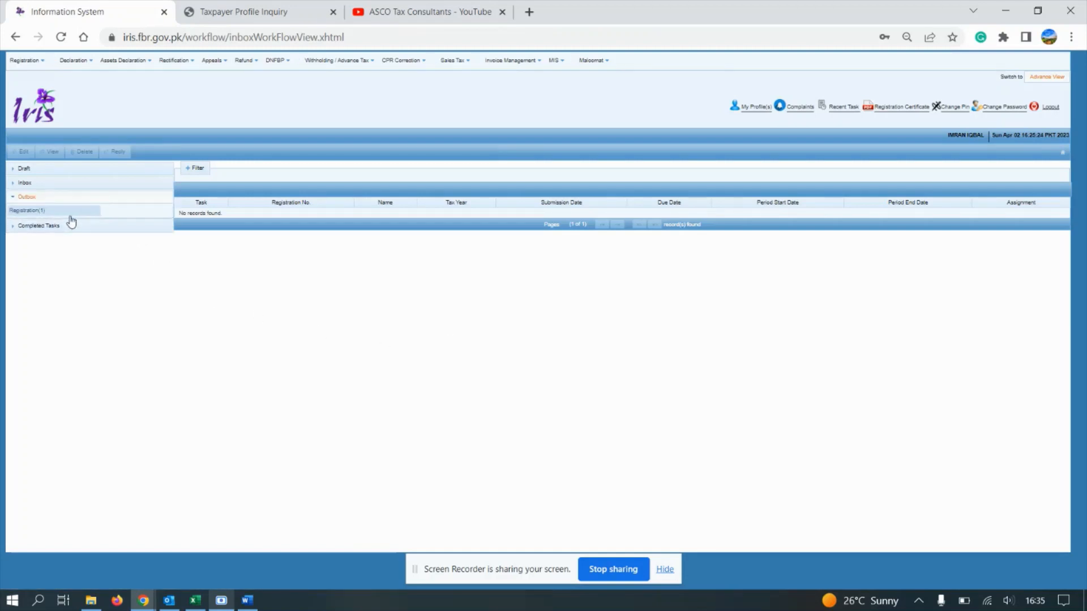
{"action": "left_click", "coordinate": [63, 214]}
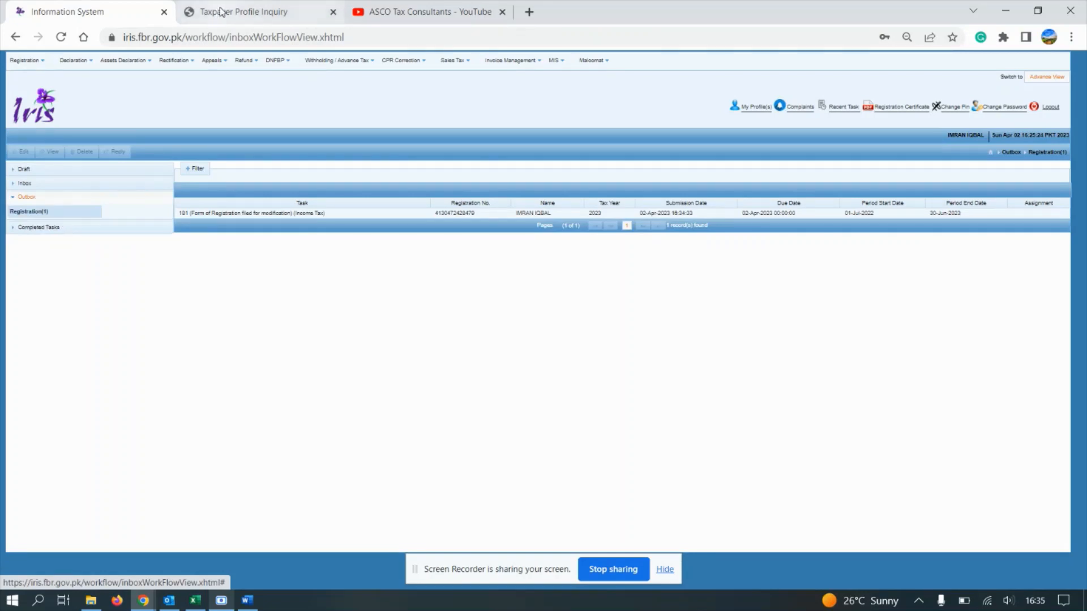
{"action": "left_click", "coordinate": [249, 11]}
{"action": "left_click", "coordinate": [249, 451]}
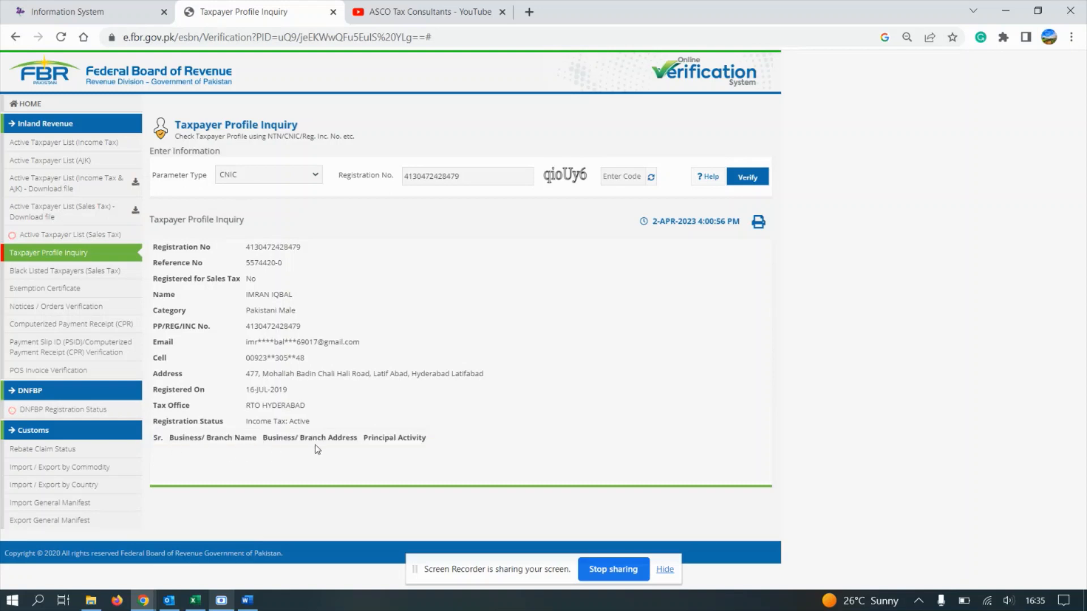
{"action": "left_click", "coordinate": [159, 21]}
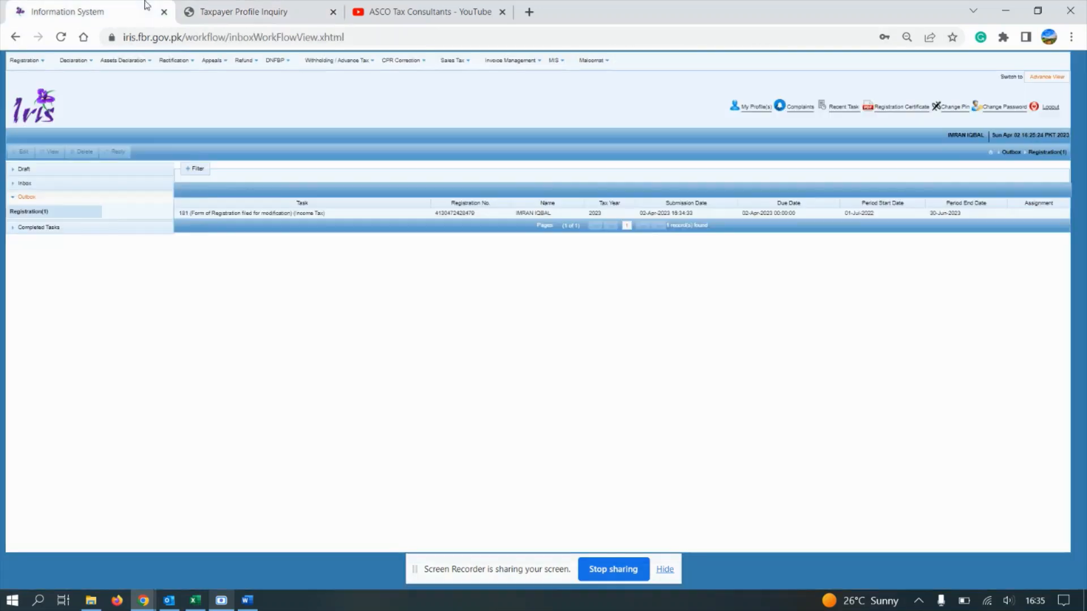
Step: List the Completed Tasks Registration(2) entries and compare with the Taxpayer Profile Inquiry
{"action": "left_click", "coordinate": [91, 226]}
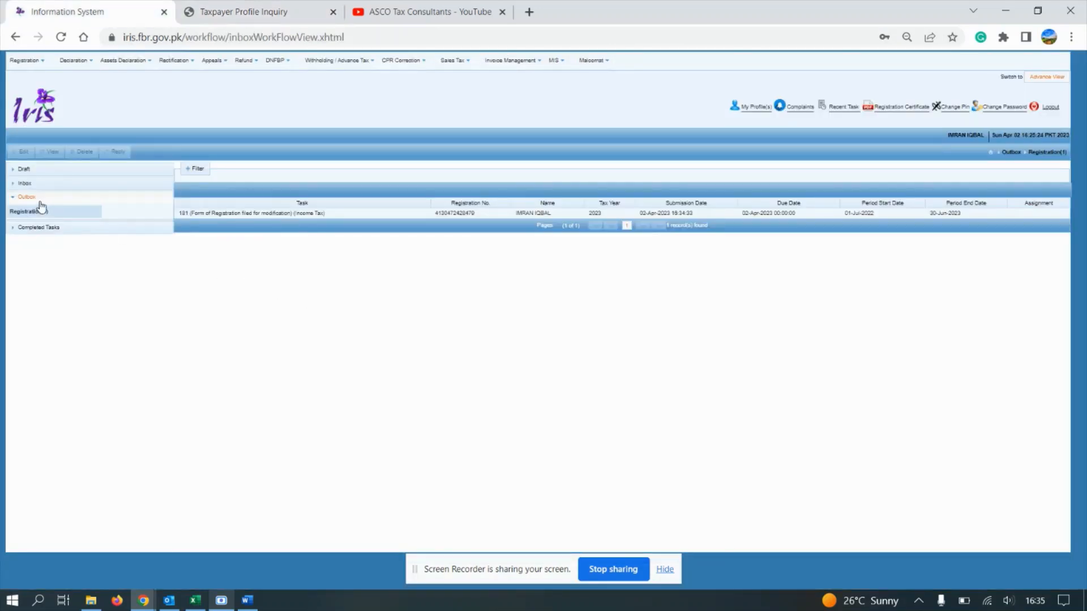
{"action": "left_click", "coordinate": [29, 226]}
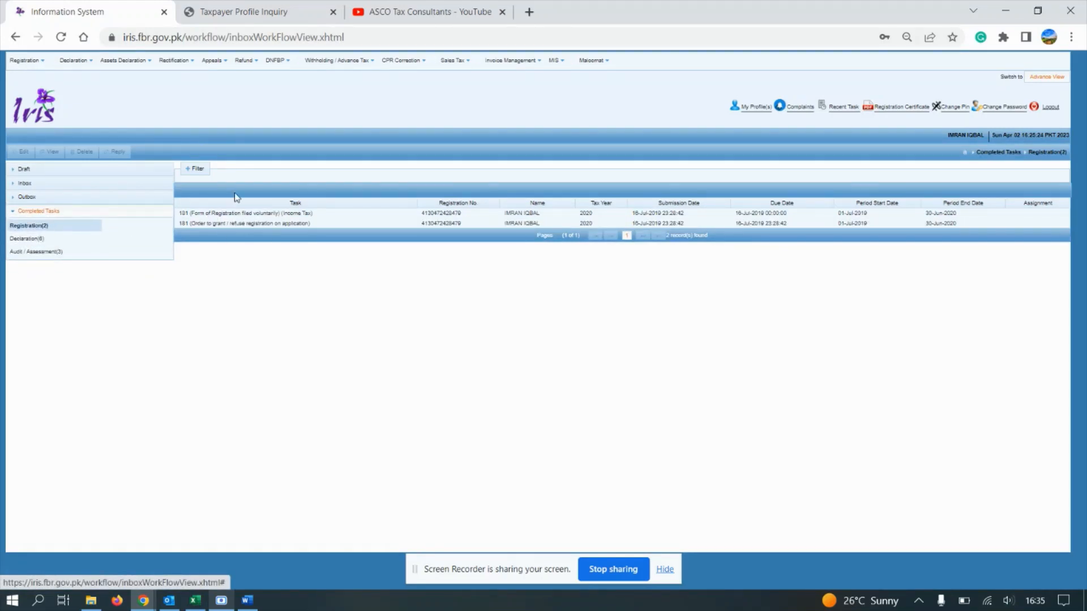
{"action": "left_click", "coordinate": [249, 12]}
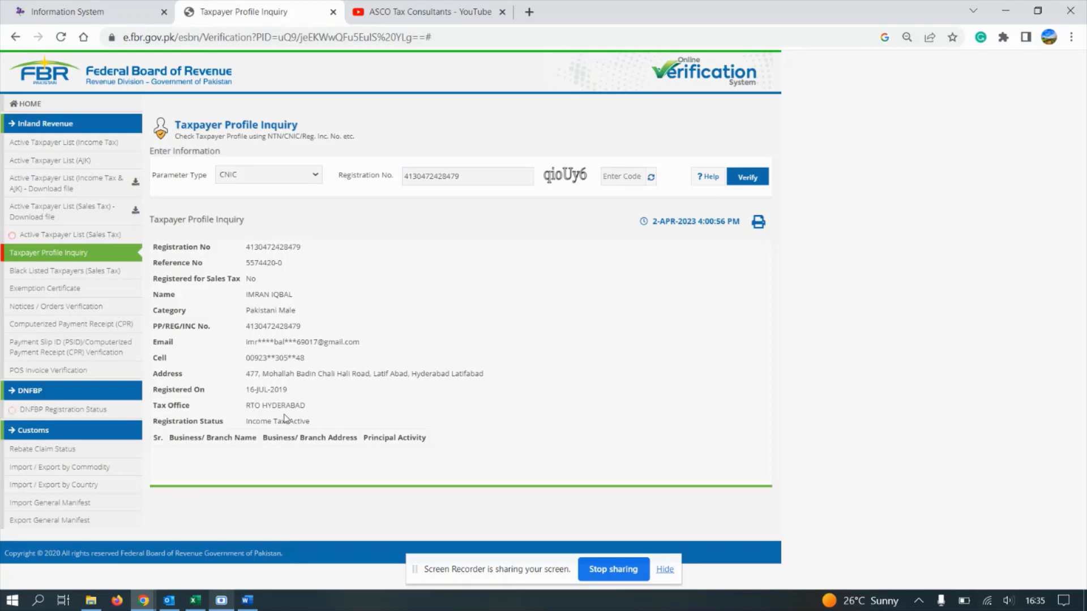
{"action": "left_click", "coordinate": [116, 6]}
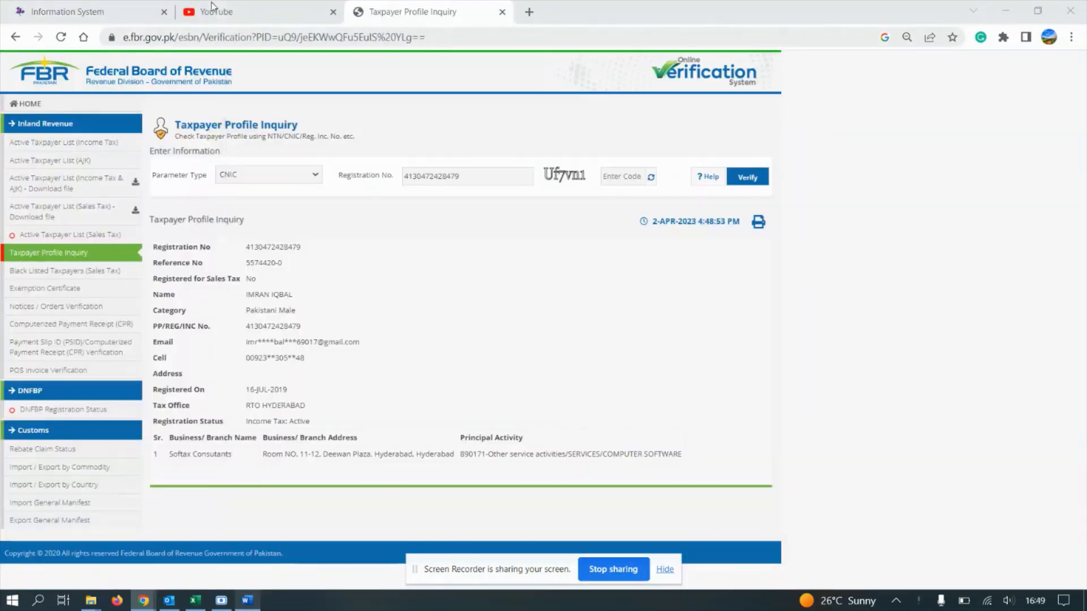
Step: Recheck Completed Tasks > Registration in IRIS, then return to the Taxpayer Profile Inquiry
{"action": "left_click", "coordinate": [57, 8]}
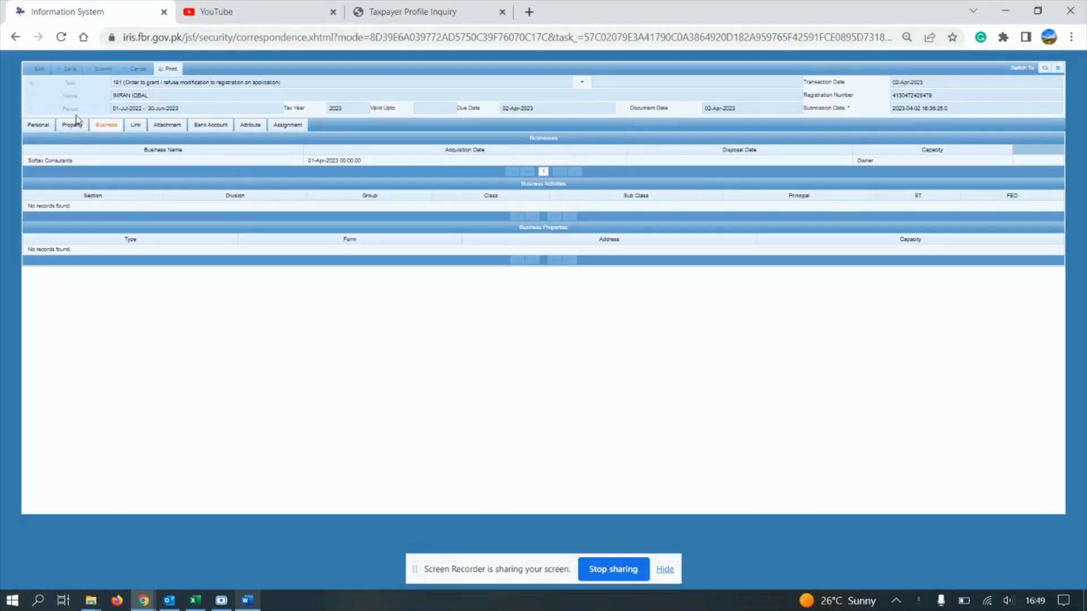
{"action": "left_click", "coordinate": [15, 37]}
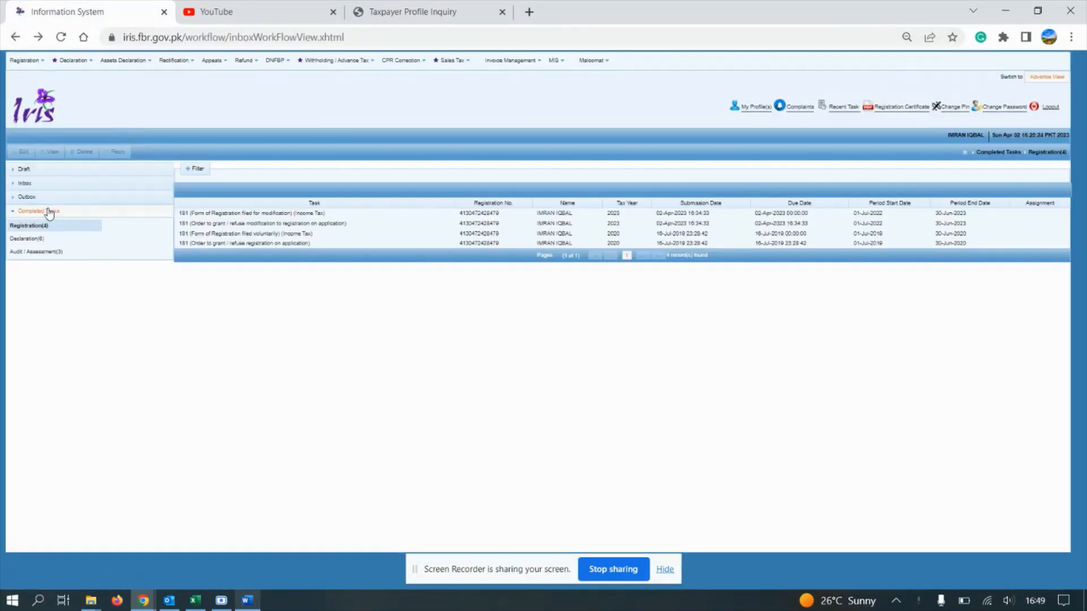
{"action": "left_click", "coordinate": [47, 198]}
{"action": "left_click", "coordinate": [44, 215]}
{"action": "left_click", "coordinate": [412, 10]}
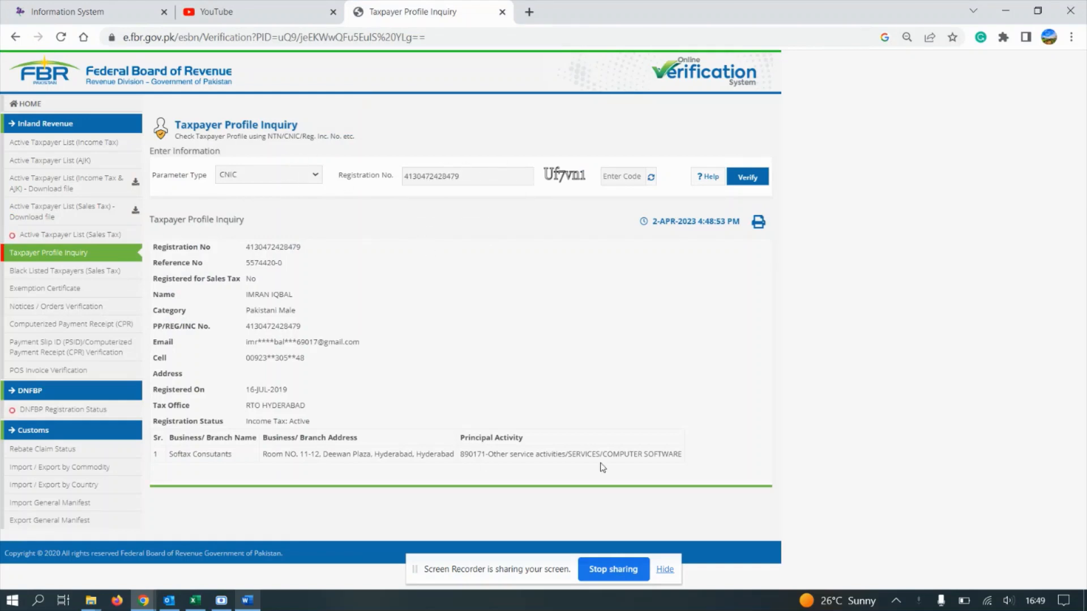
Step: Verify the registration number with the captcha code, then select the Softax Consultants name and address
{"action": "double_click", "coordinate": [462, 176]}
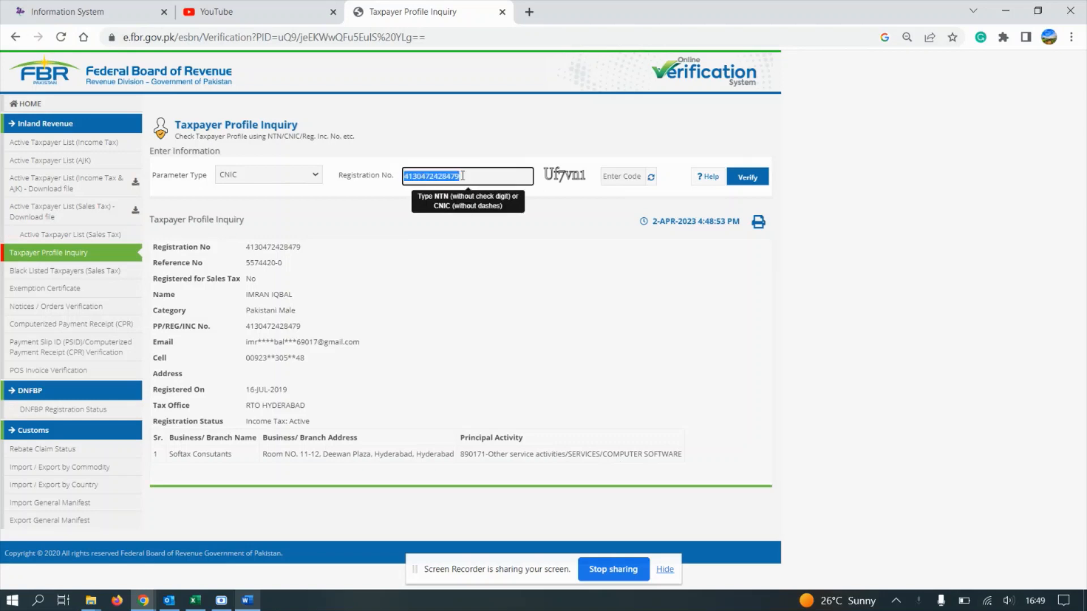
{"action": "left_click", "coordinate": [605, 178]}
{"action": "type", "text": "Uf"}
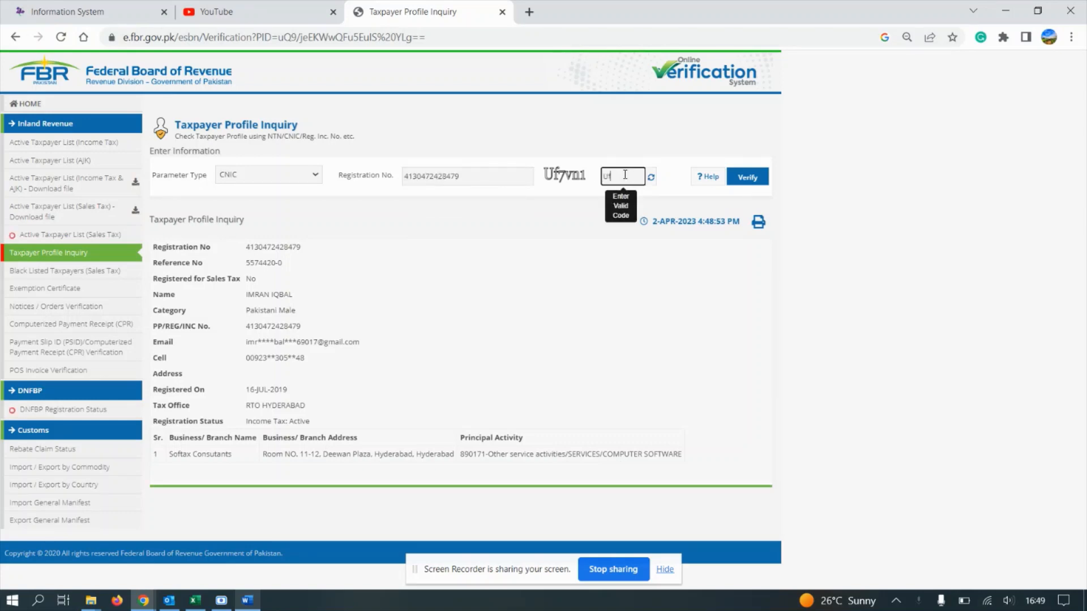
{"action": "type", "text": "7vn1"}
{"action": "left_click", "coordinate": [746, 177]}
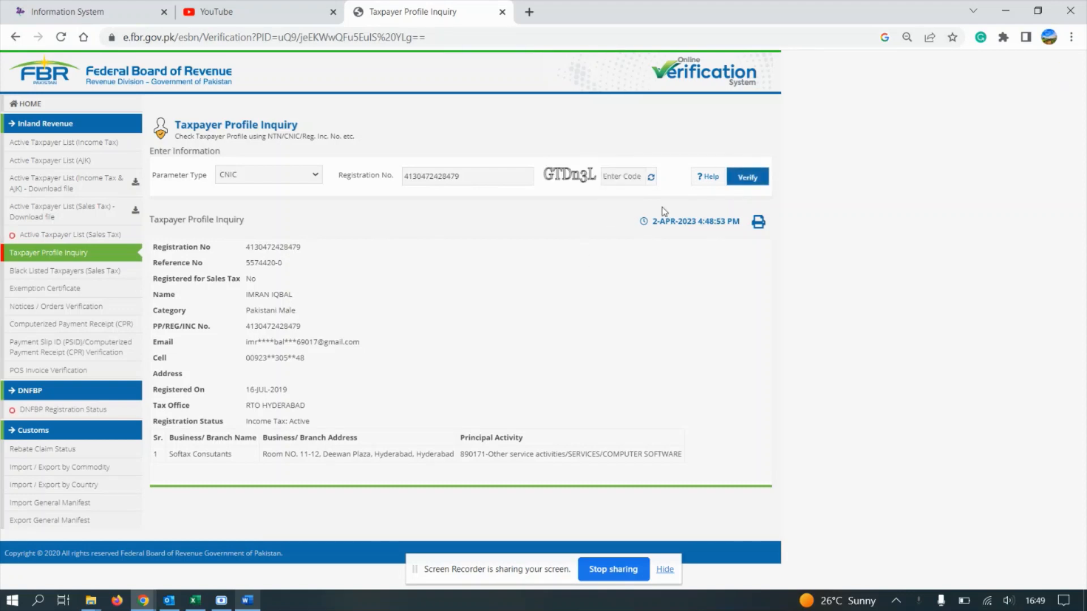
{"action": "triple_click", "coordinate": [372, 454]}
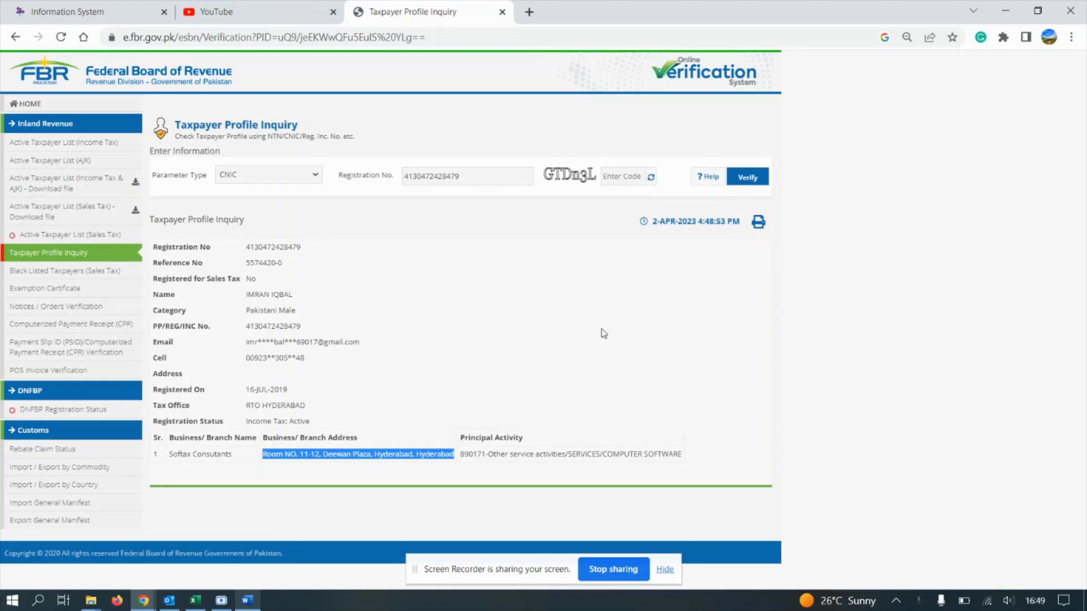
{"action": "triple_click", "coordinate": [214, 456]}
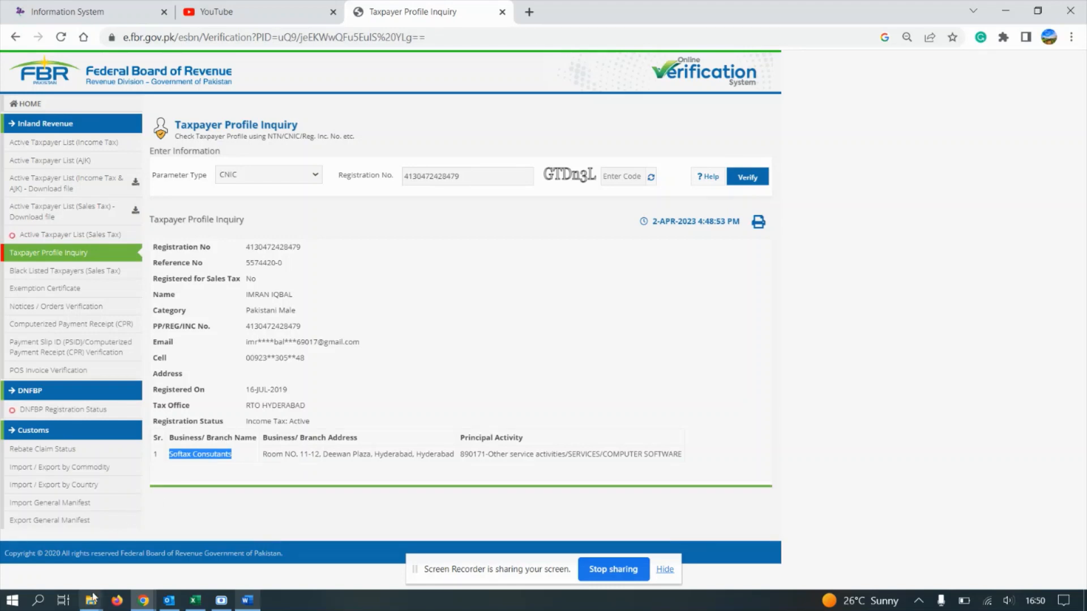
Step: Switch to the Attachment 1 Word document and select the contact phone number
{"action": "left_click", "coordinate": [247, 600]}
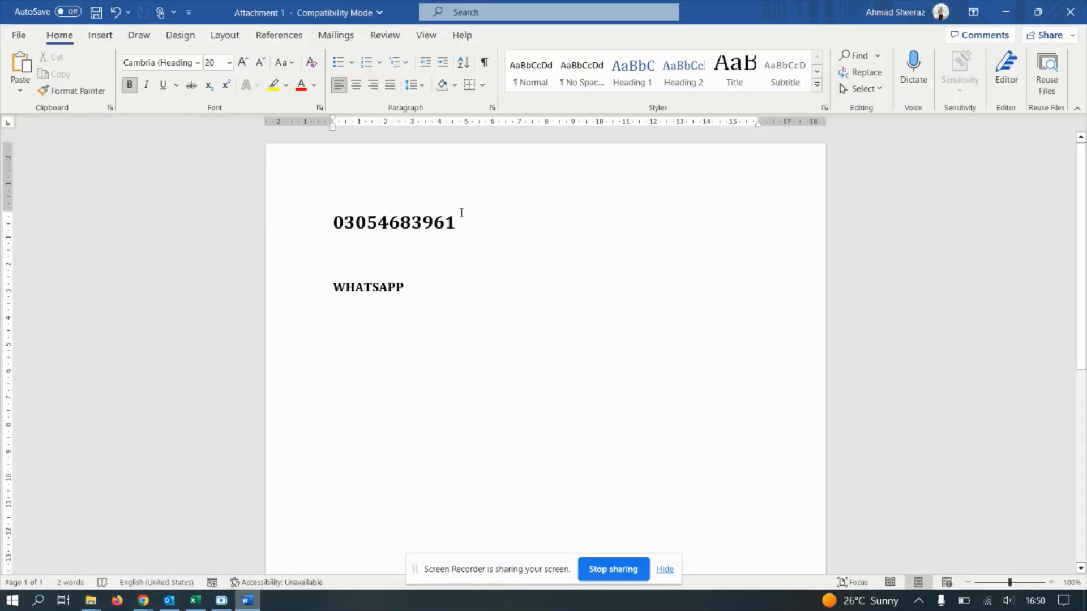
{"action": "left_click_drag", "start_coordinate": [463, 219], "coordinate": [334, 207]}
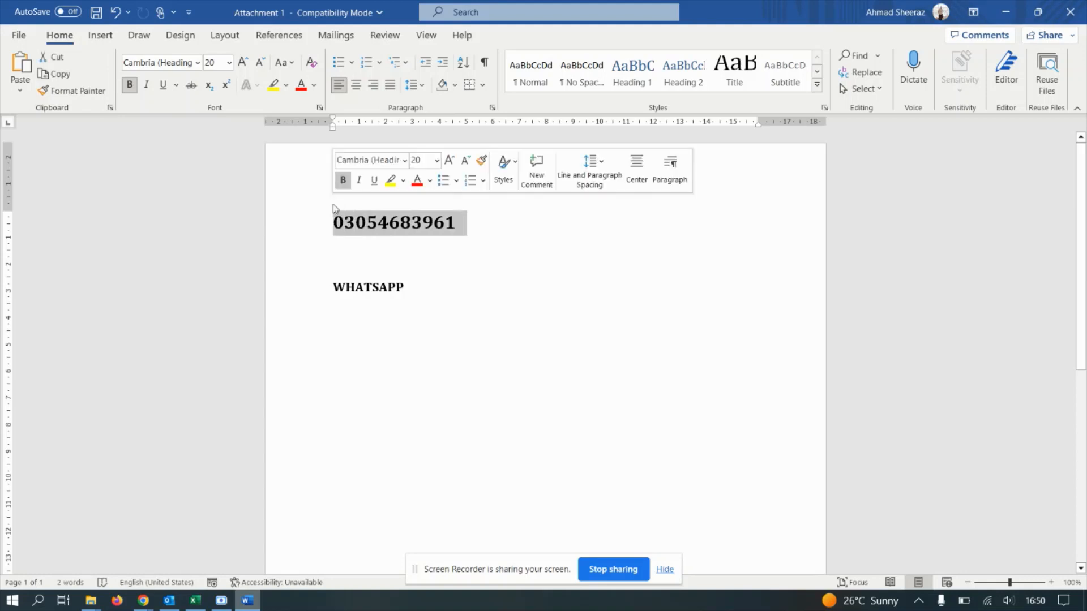
{"action": "left_click", "coordinate": [488, 256]}
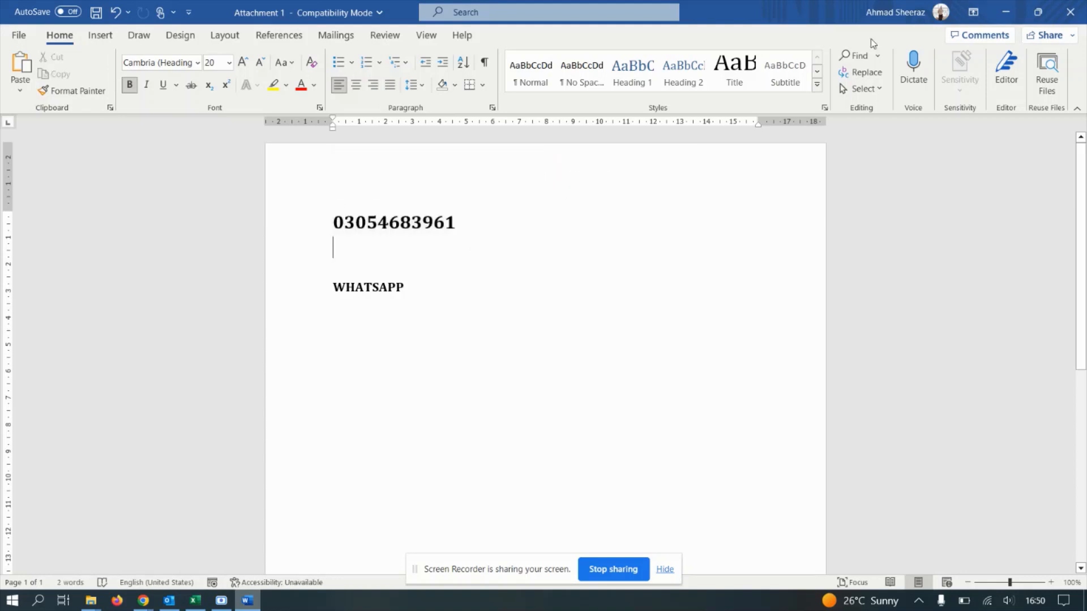